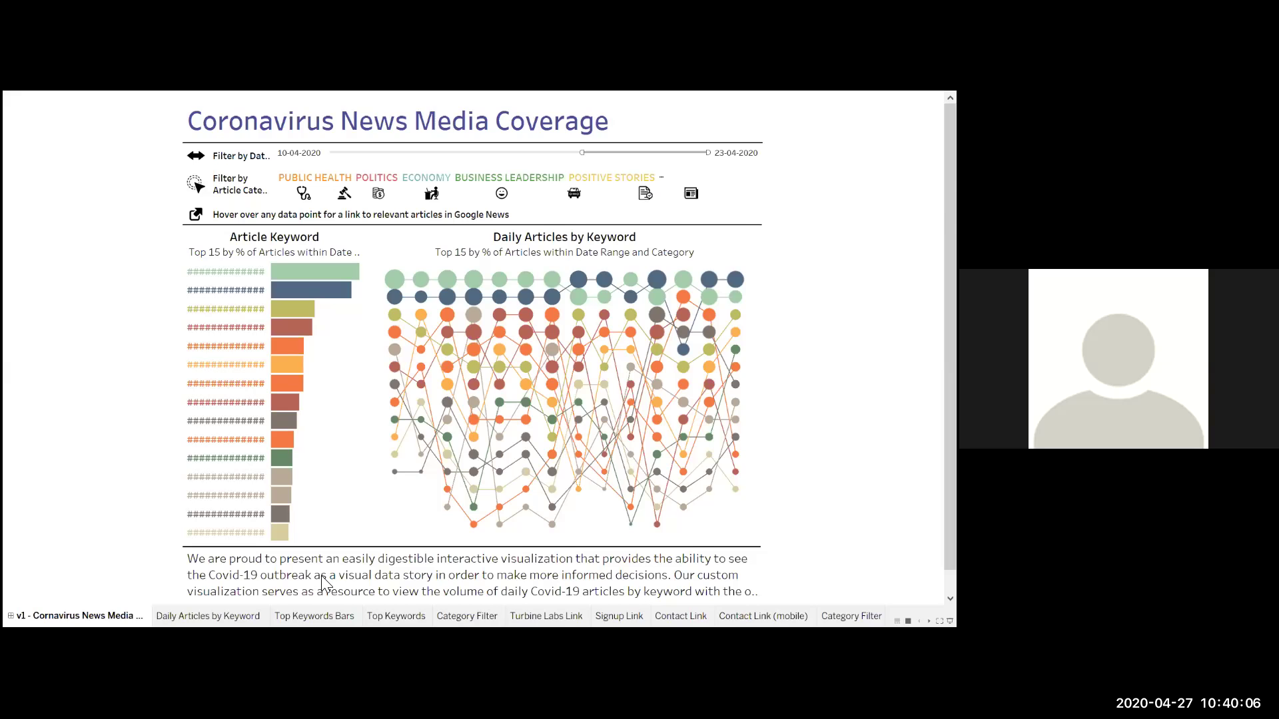
Leave presentation mode and switch to the Daily Articles by Keyword worksheet.
key(Escape)
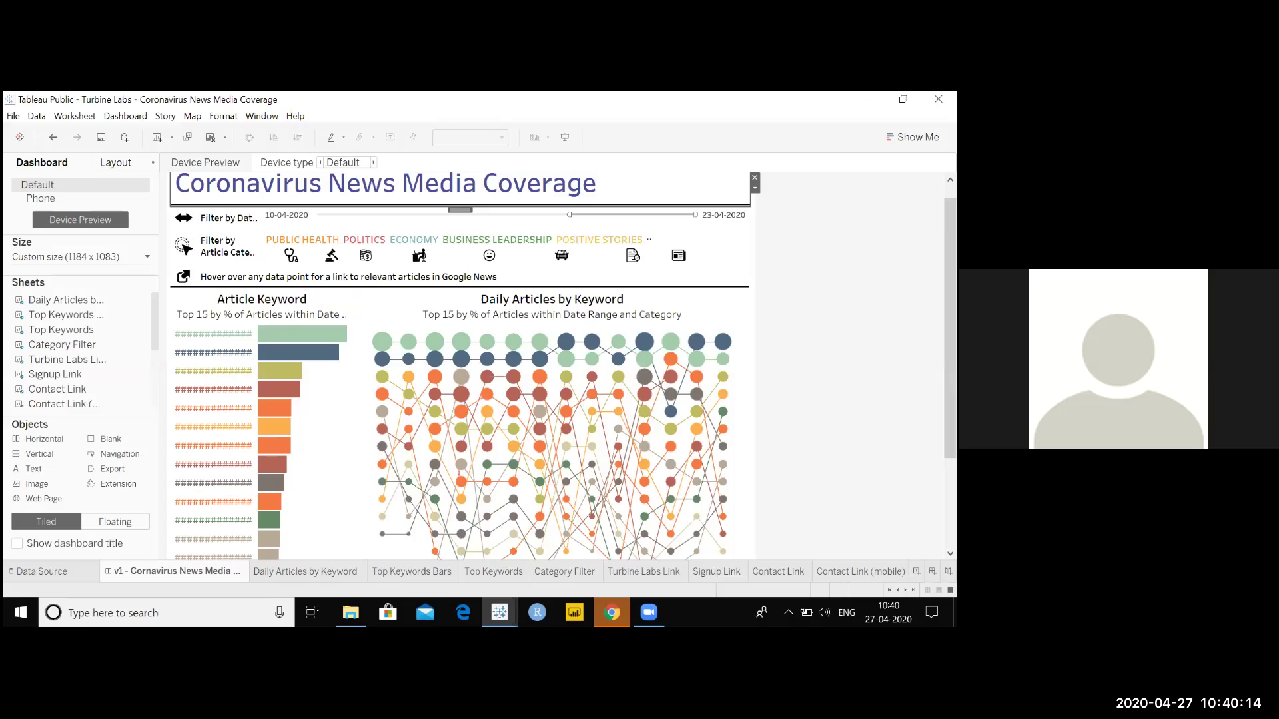
key(ctrl+Tab)
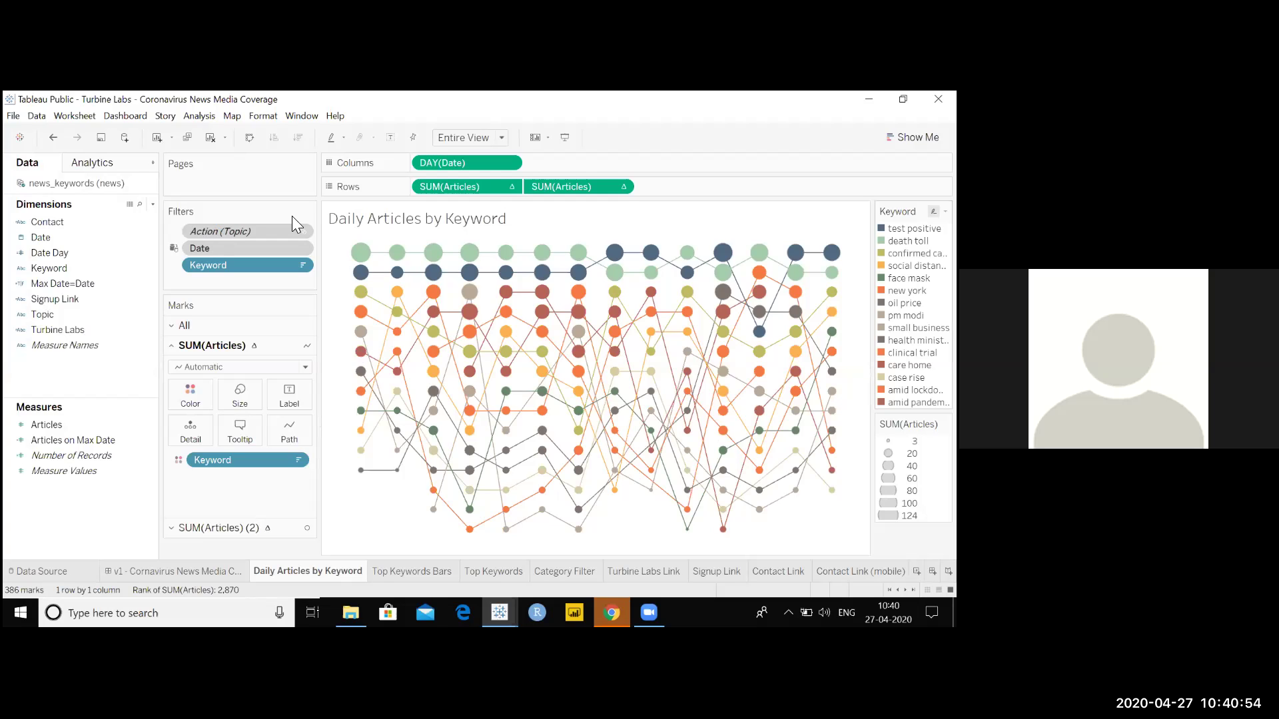
Go to the news workbook's Data Source page, then minimize and restore Tableau to Book1's start page.
click(40, 571)
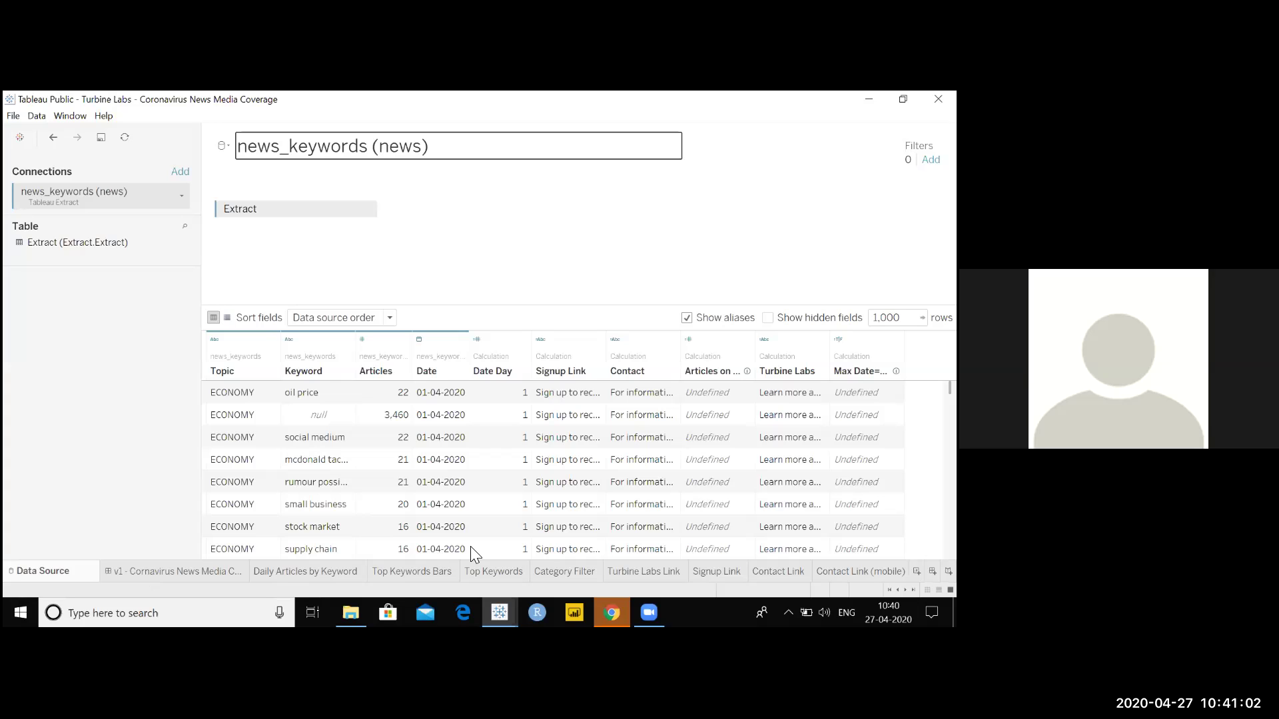
key(super+Down)
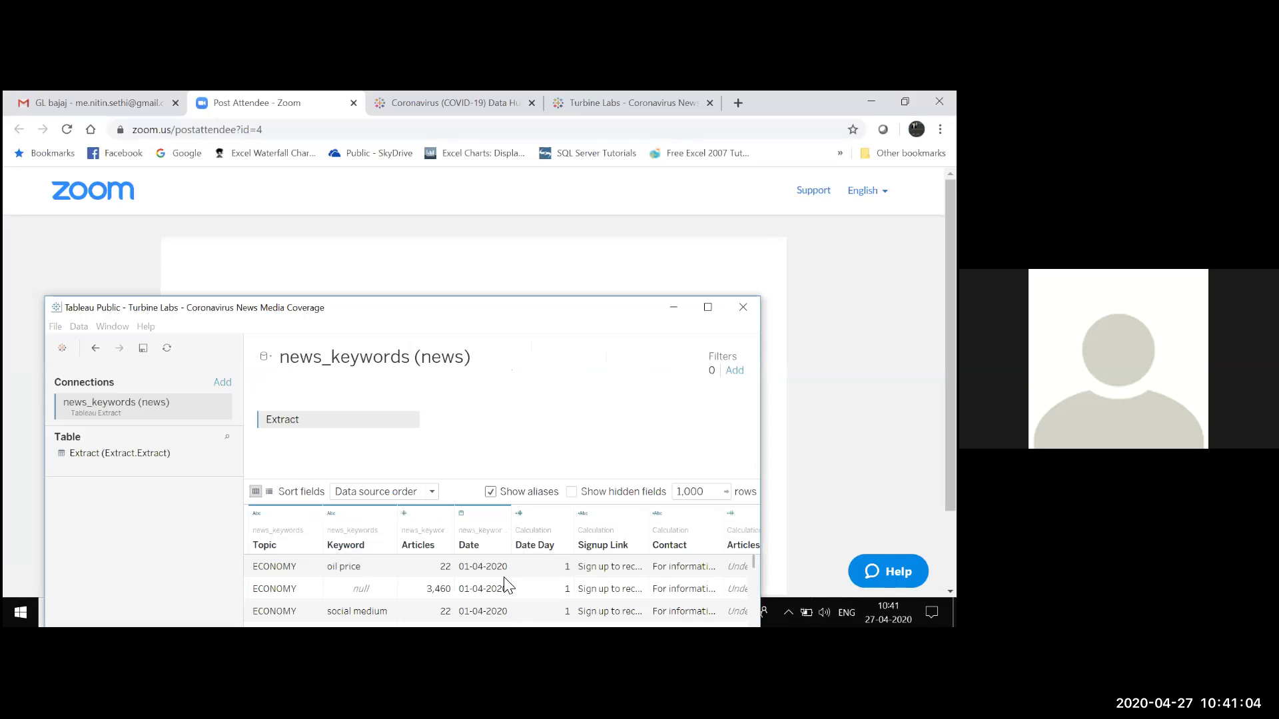
key(super+Down)
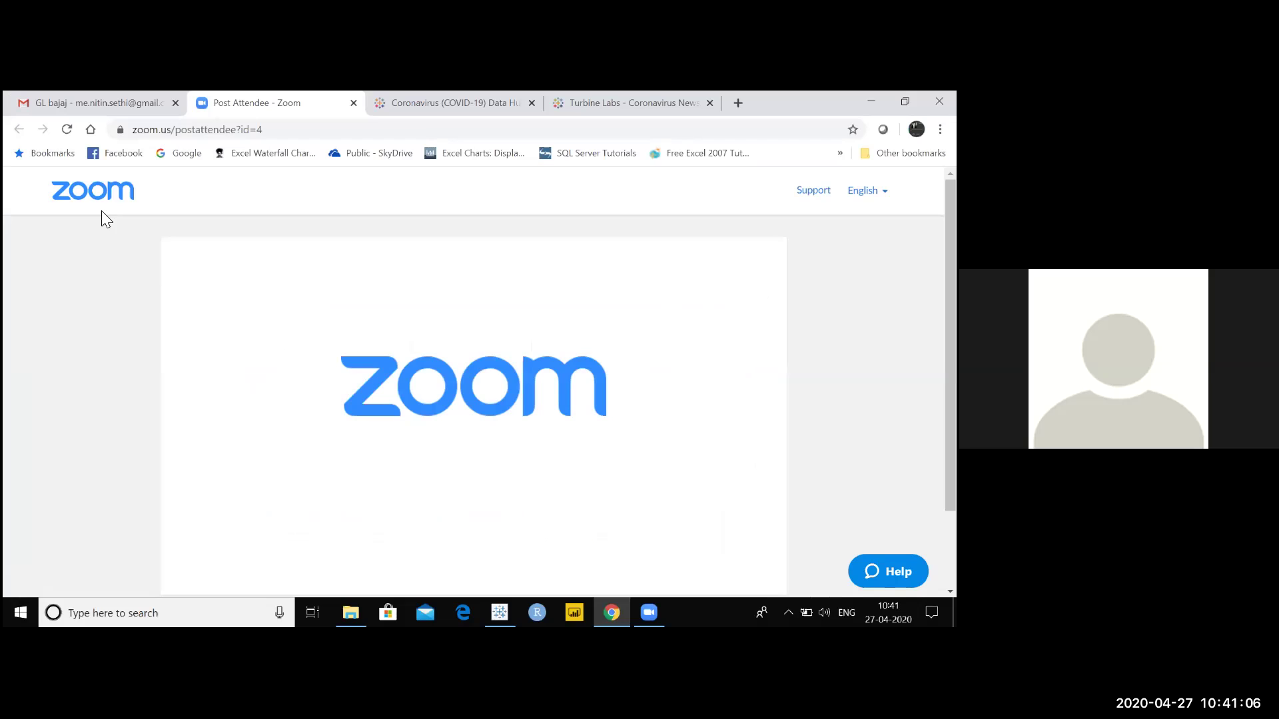
key(alt+Tab)
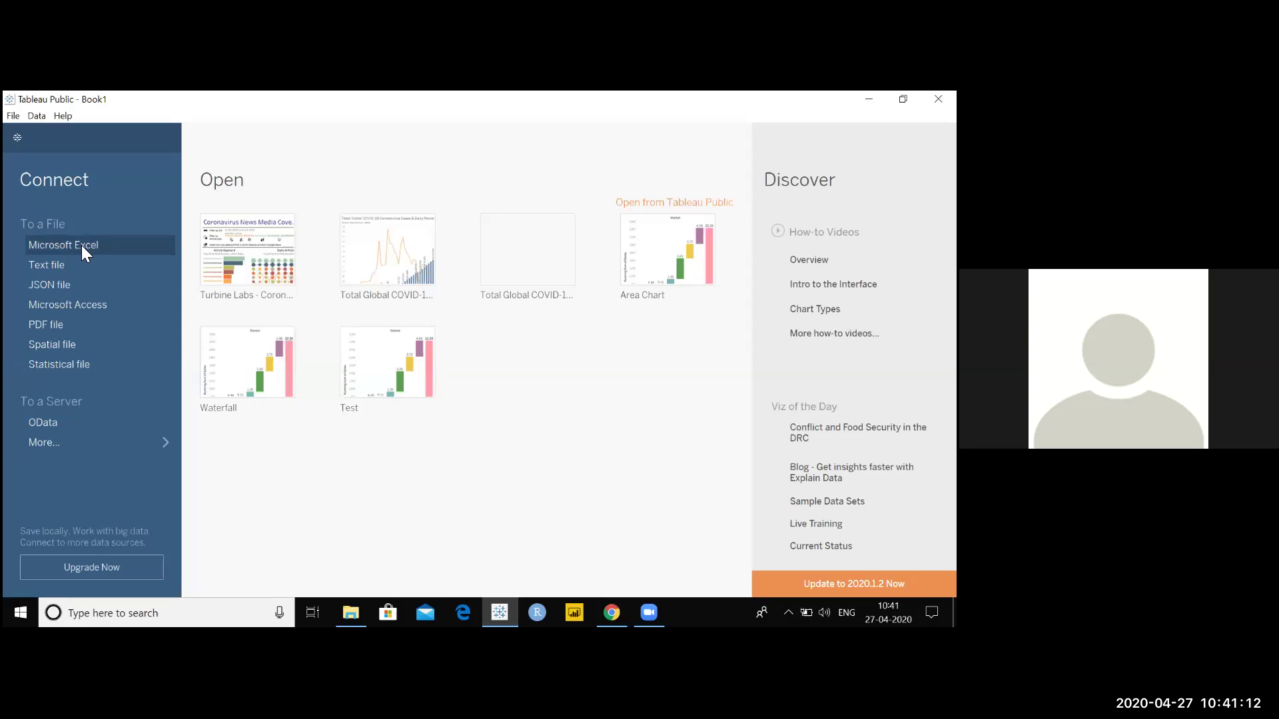
Connect to a Microsoft Excel file and select Sales Commission_new in the Tableau folder.
click(81, 245)
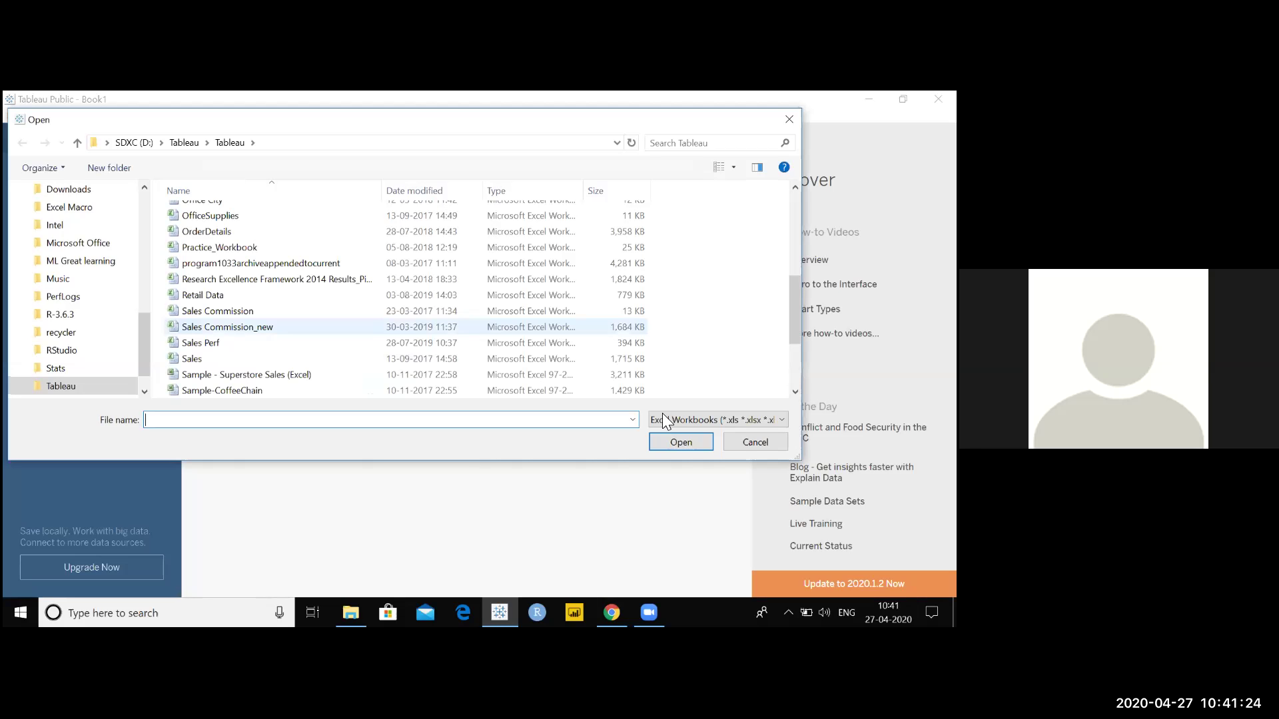
click(679, 442)
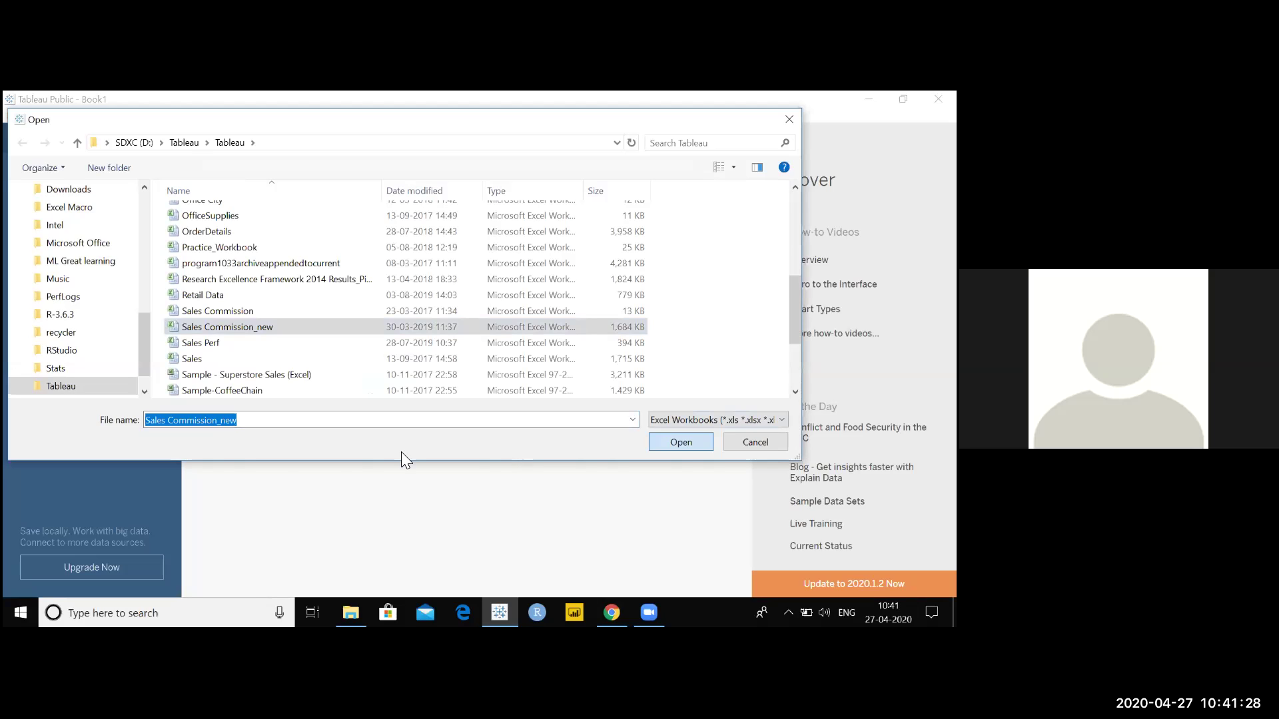
Open Sales Commission_new so its Sheet1 rows load in the data preview grid.
key(Return)
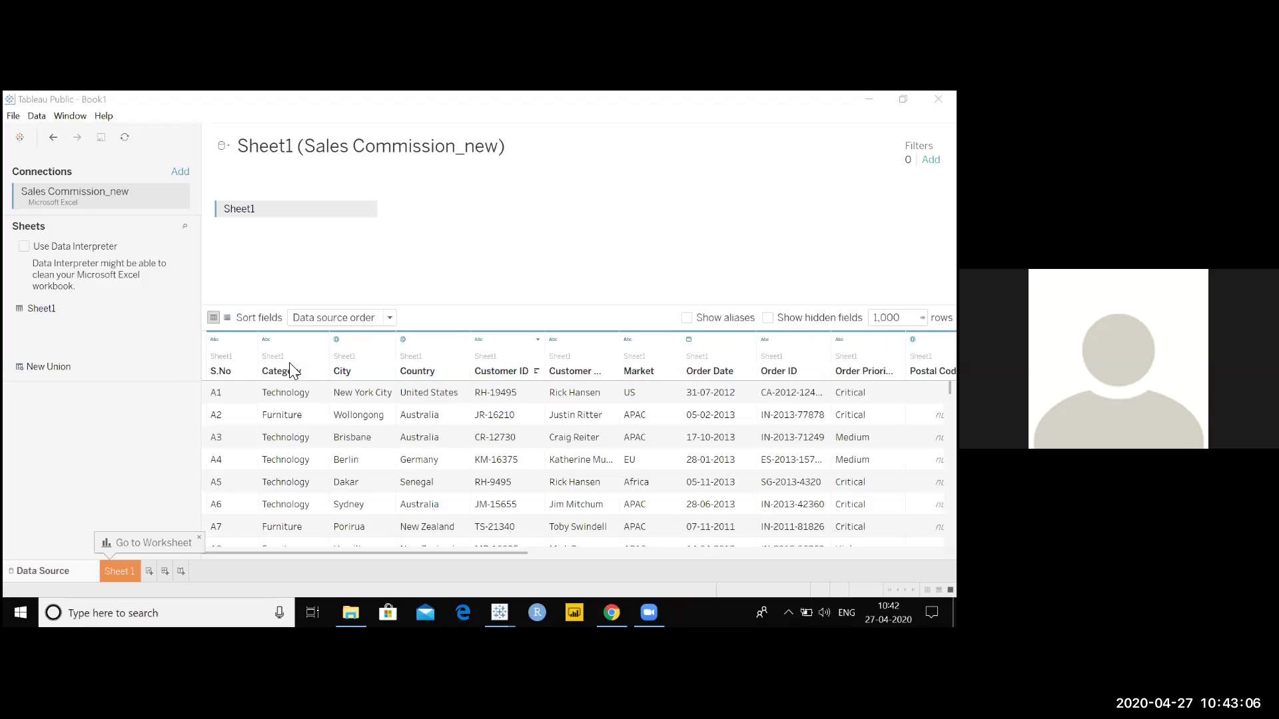
Bring the Tableau window forward showing the empty Sheet 1 with Sales Commission fields.
click(313, 273)
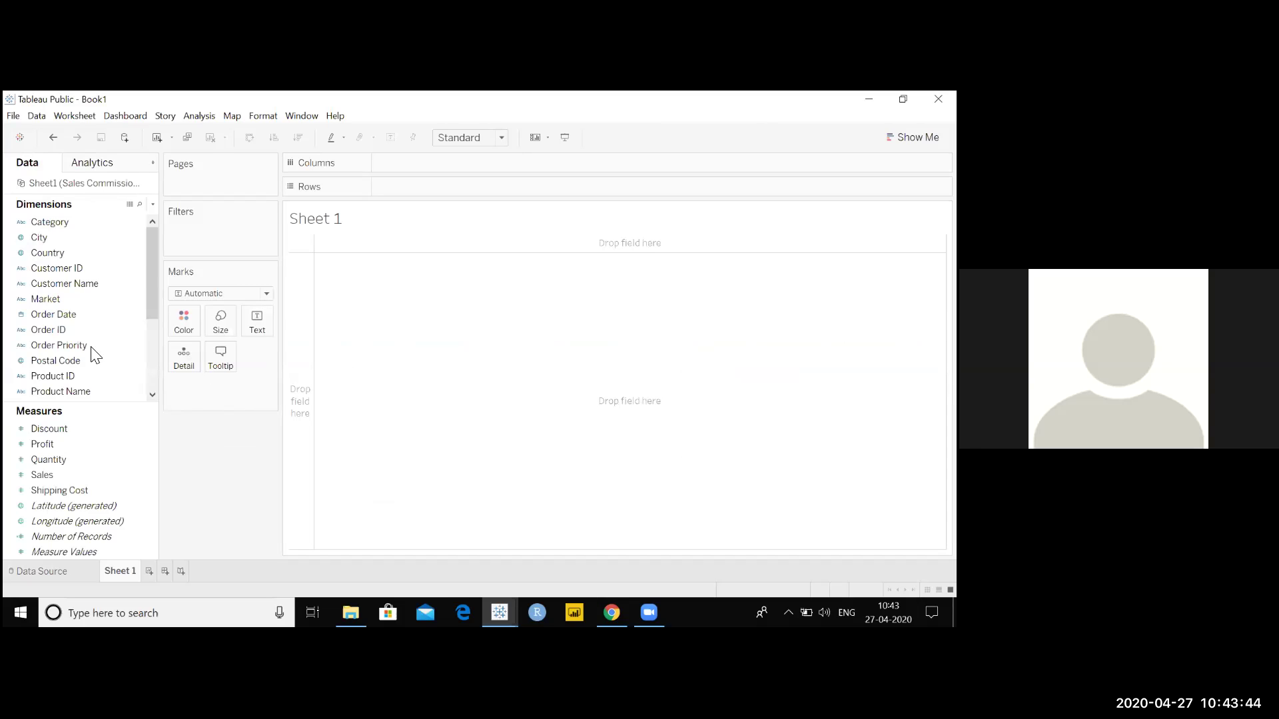
Place Category across Columns and widen the columns to show full category names.
click(144, 266)
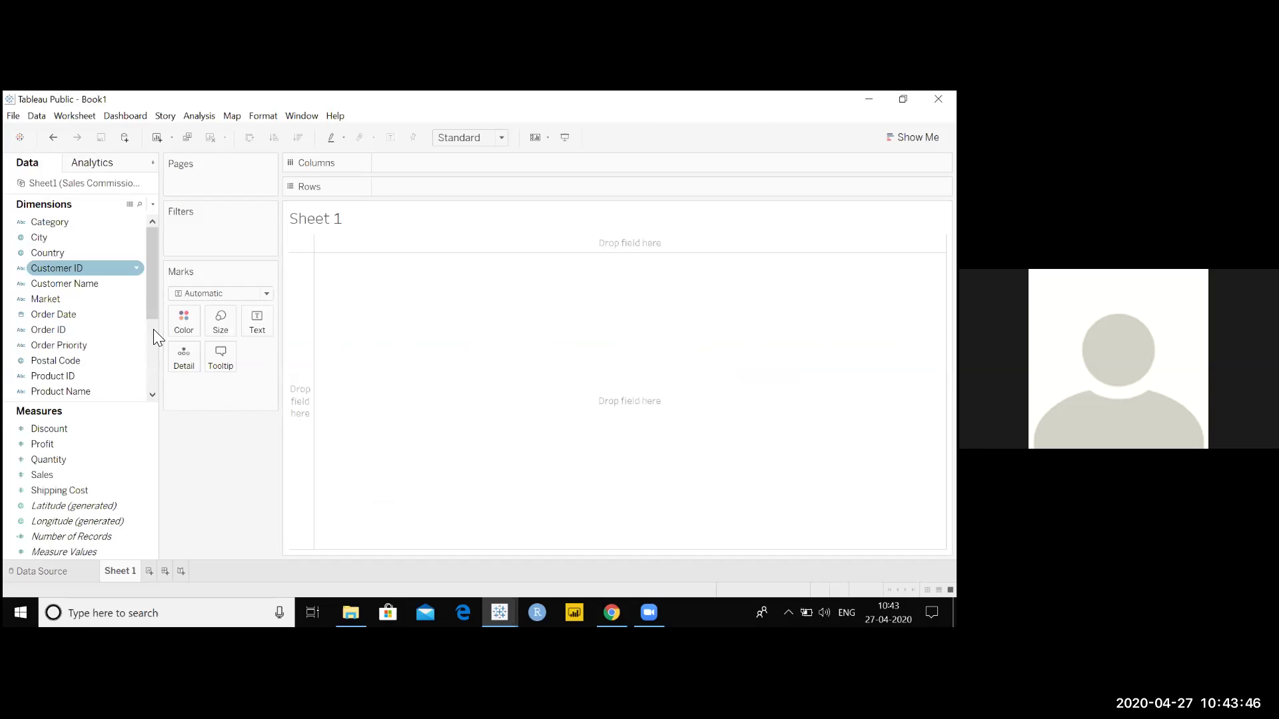
key(Page_Down)
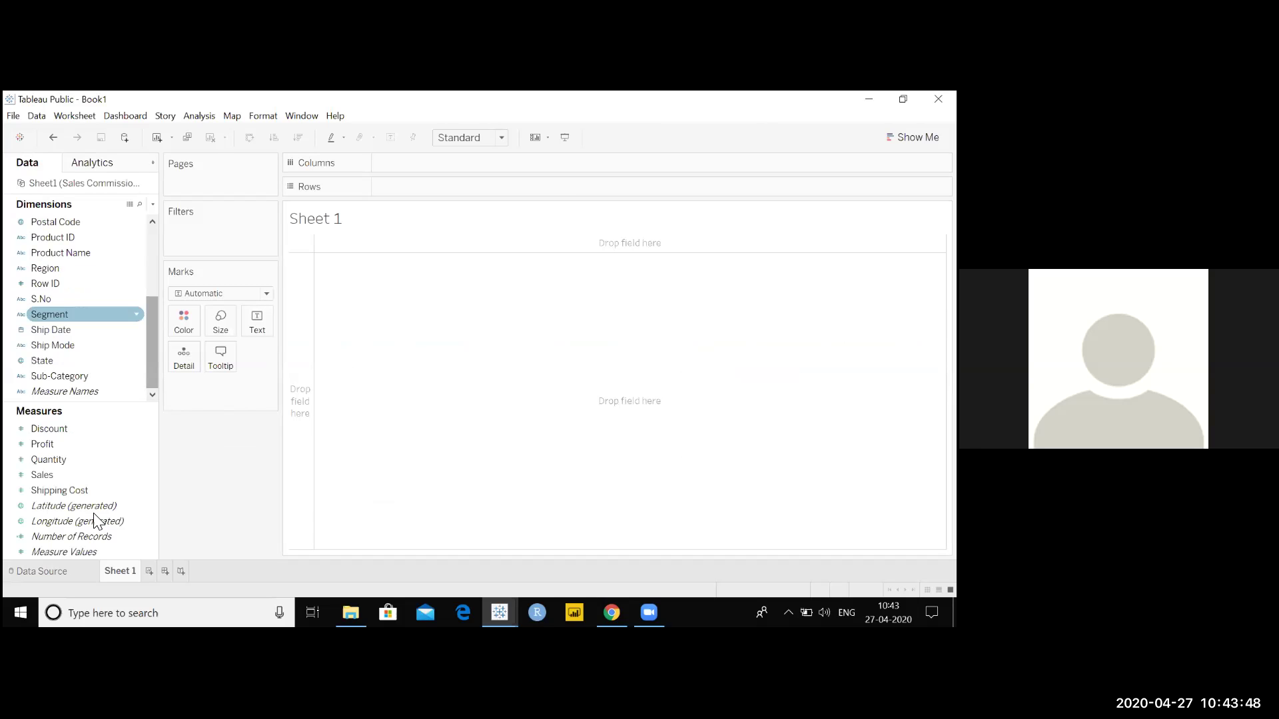
key(Page_Down)
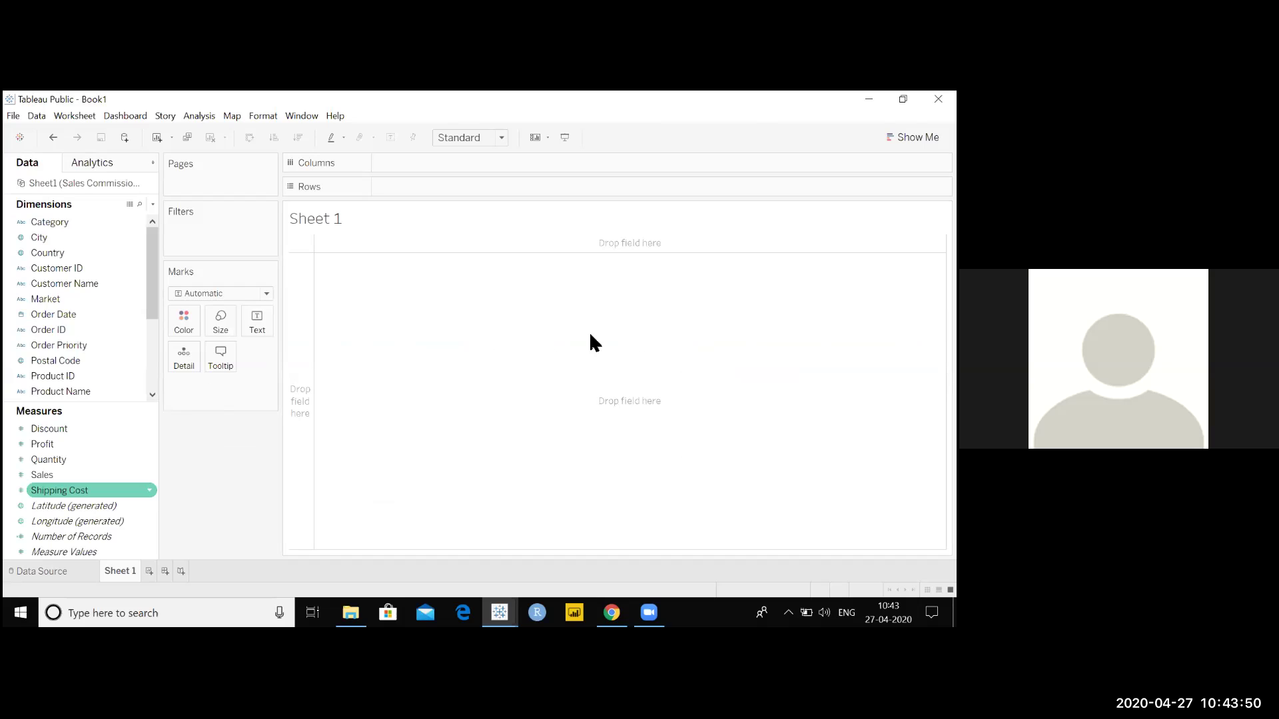
key(Page_Up)
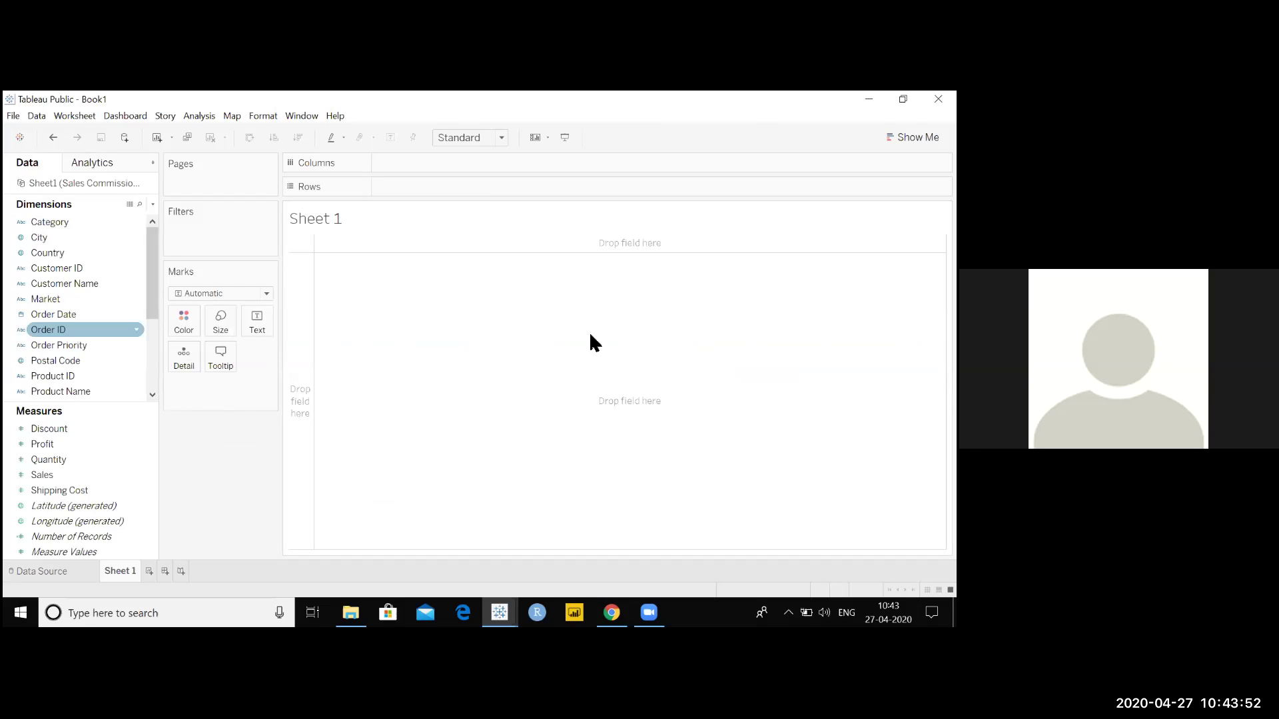
click(590, 335)
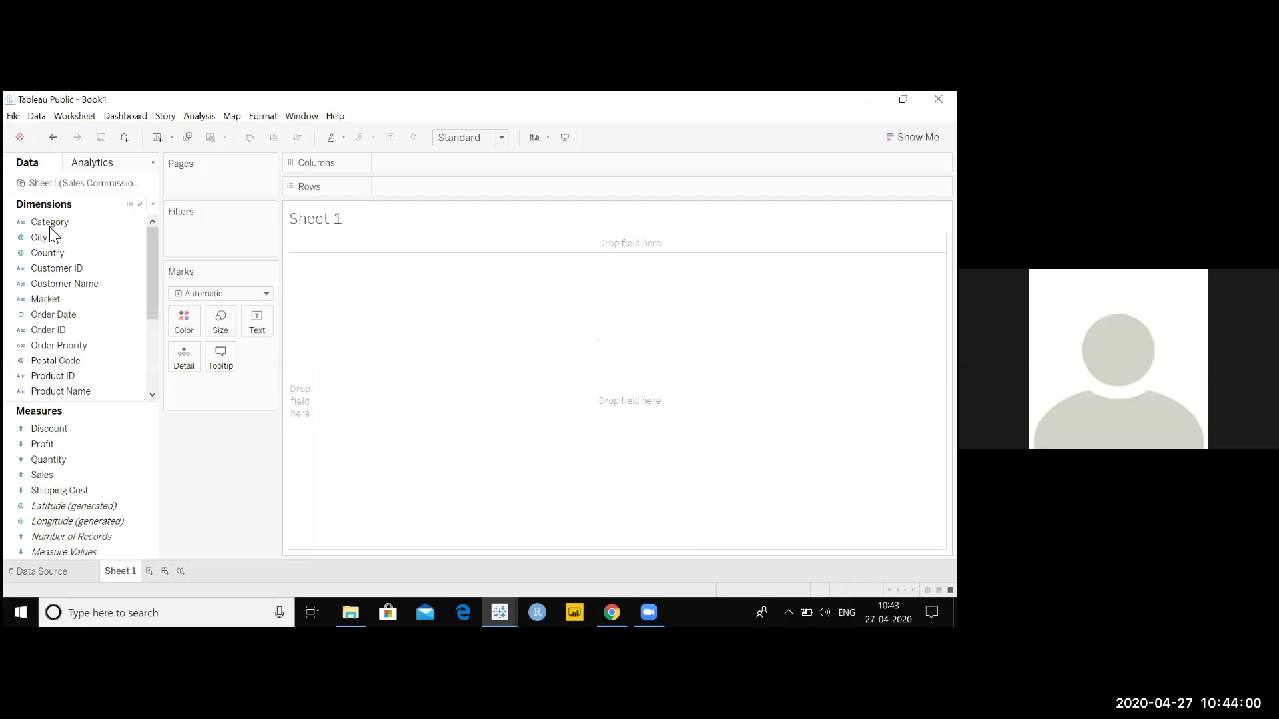
drag(52, 224, 409, 165)
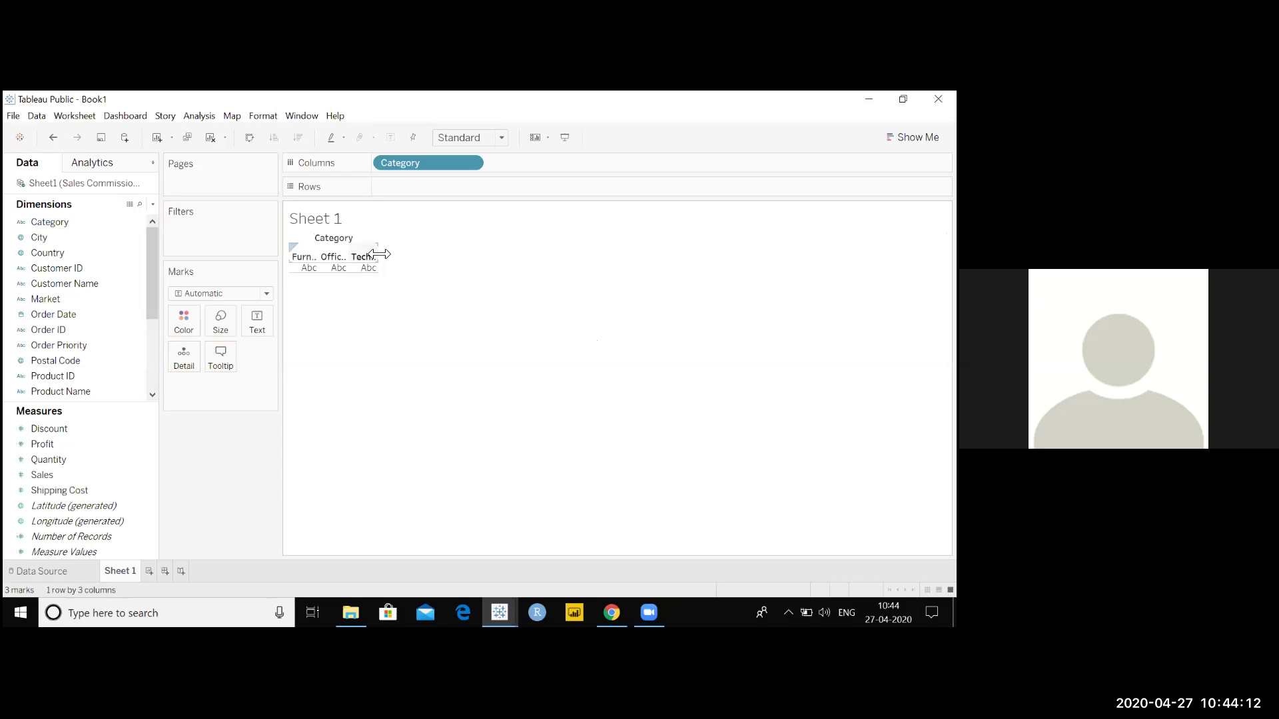
drag(380, 254, 419, 256)
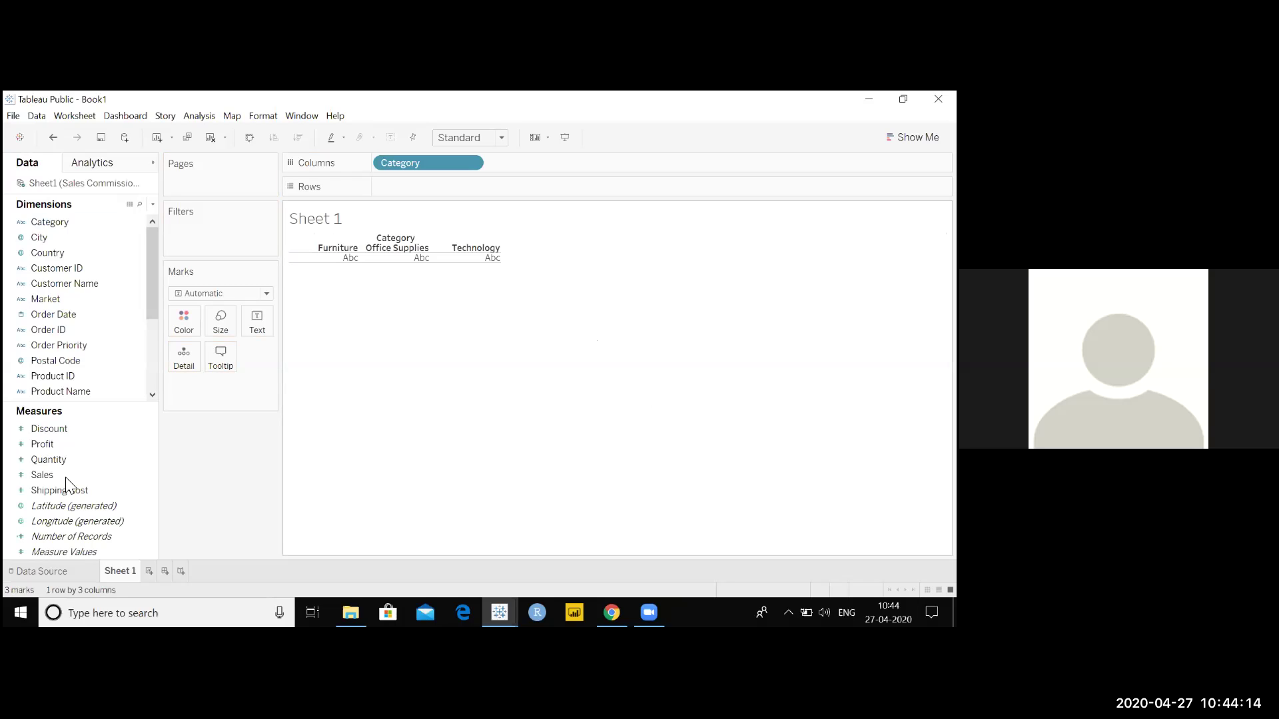
Add SUM(Sales) as vertical bars, split each category by Market, and shade bars by Profit.
drag(60, 475, 254, 330)
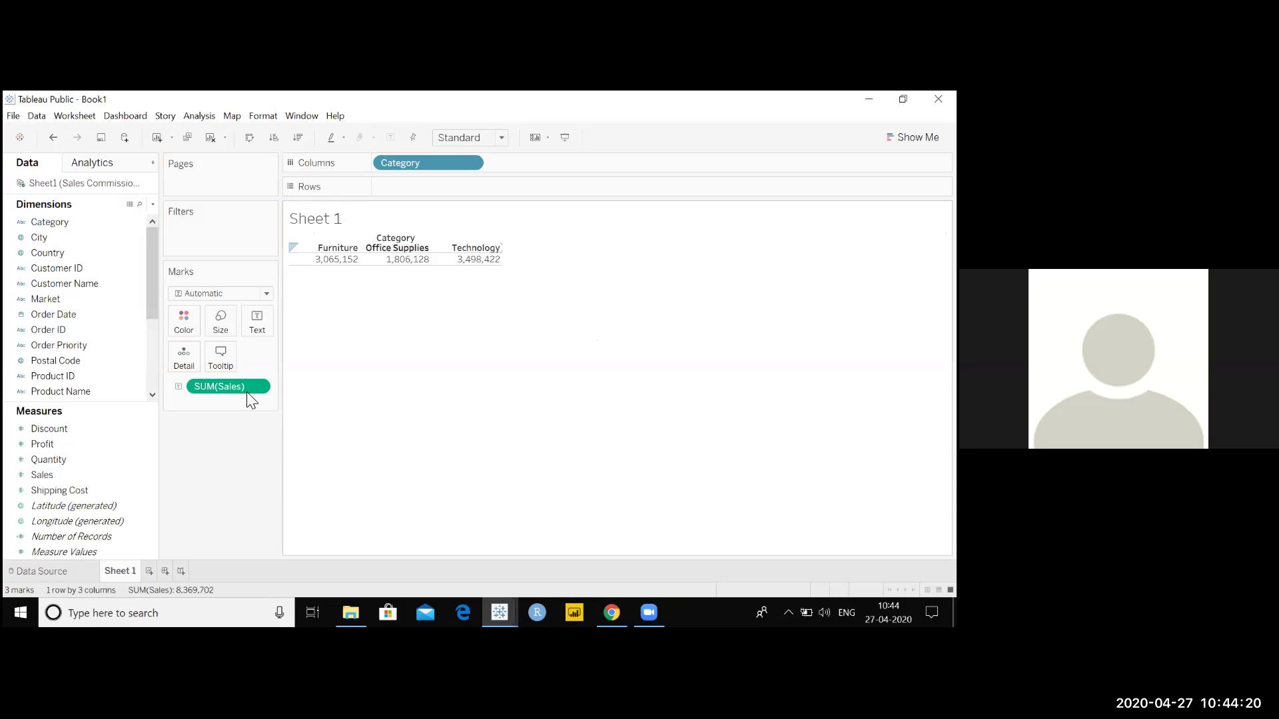
drag(220, 387, 420, 184)
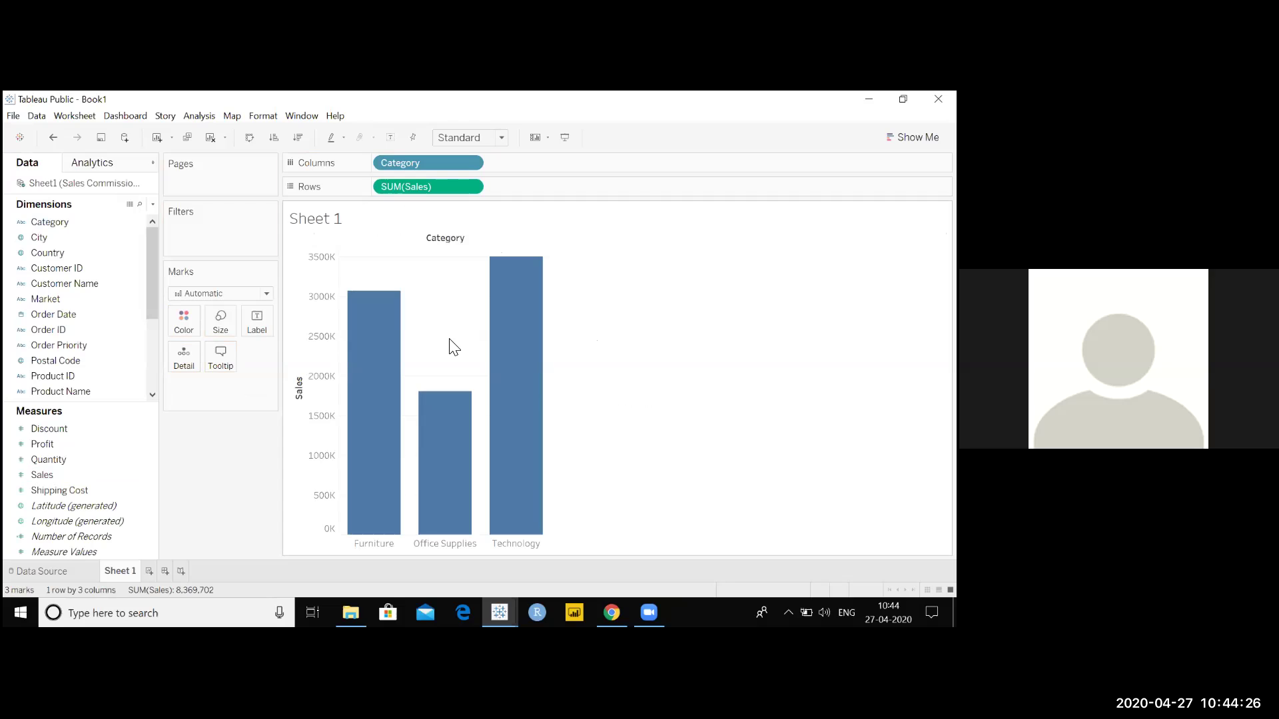
click(61, 307)
drag(62, 300, 520, 163)
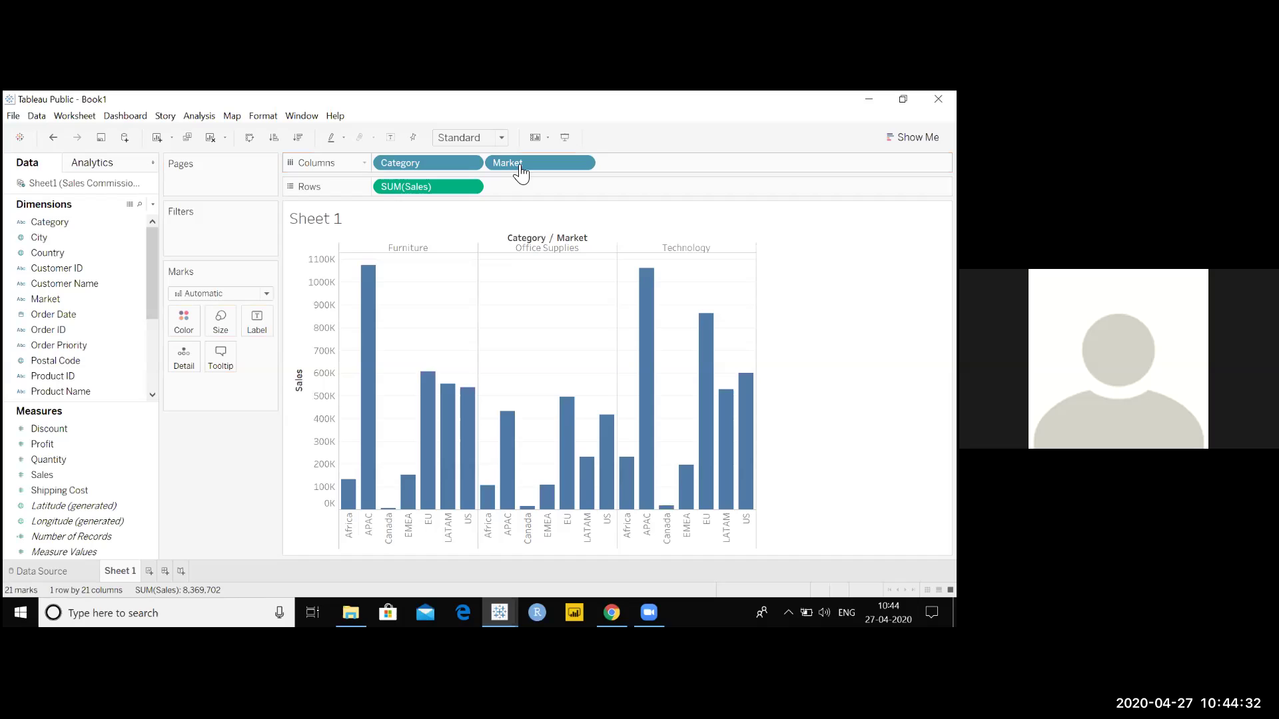
drag(42, 444, 187, 330)
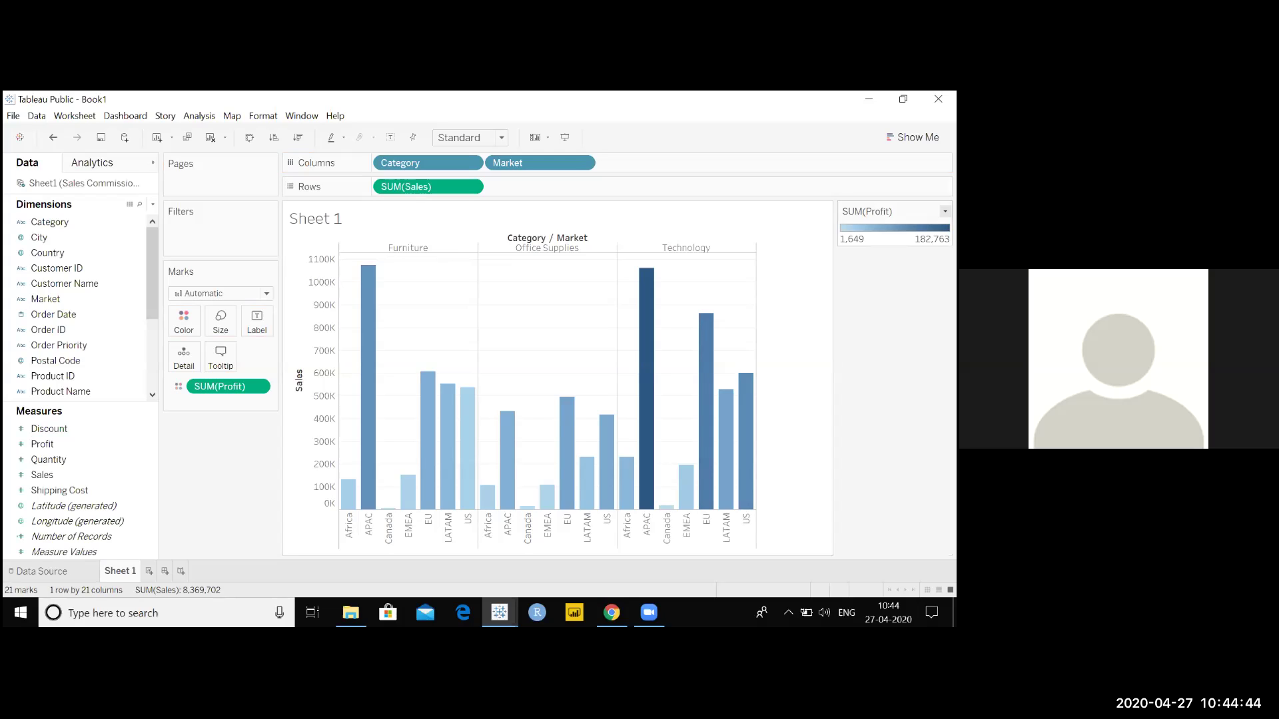
Apply the Red-Green Diverging palette to the Profit colour shading.
double_click(893, 230)
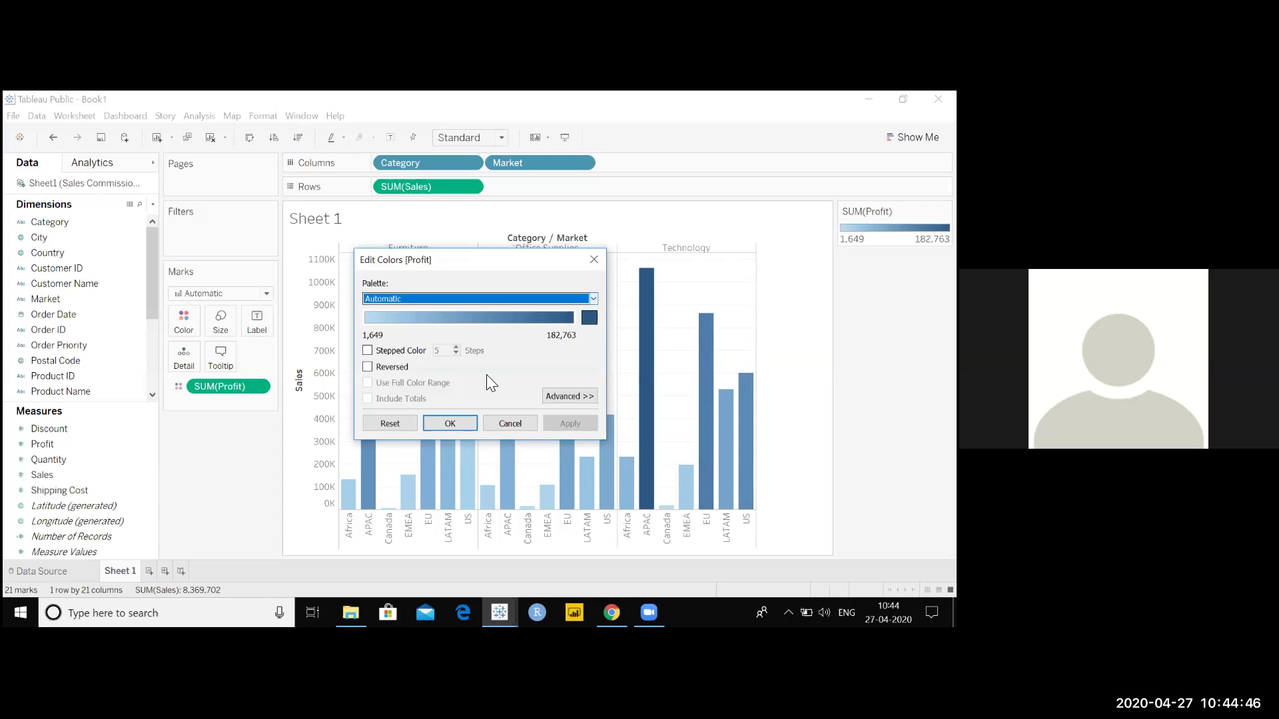
key(alt+Down)
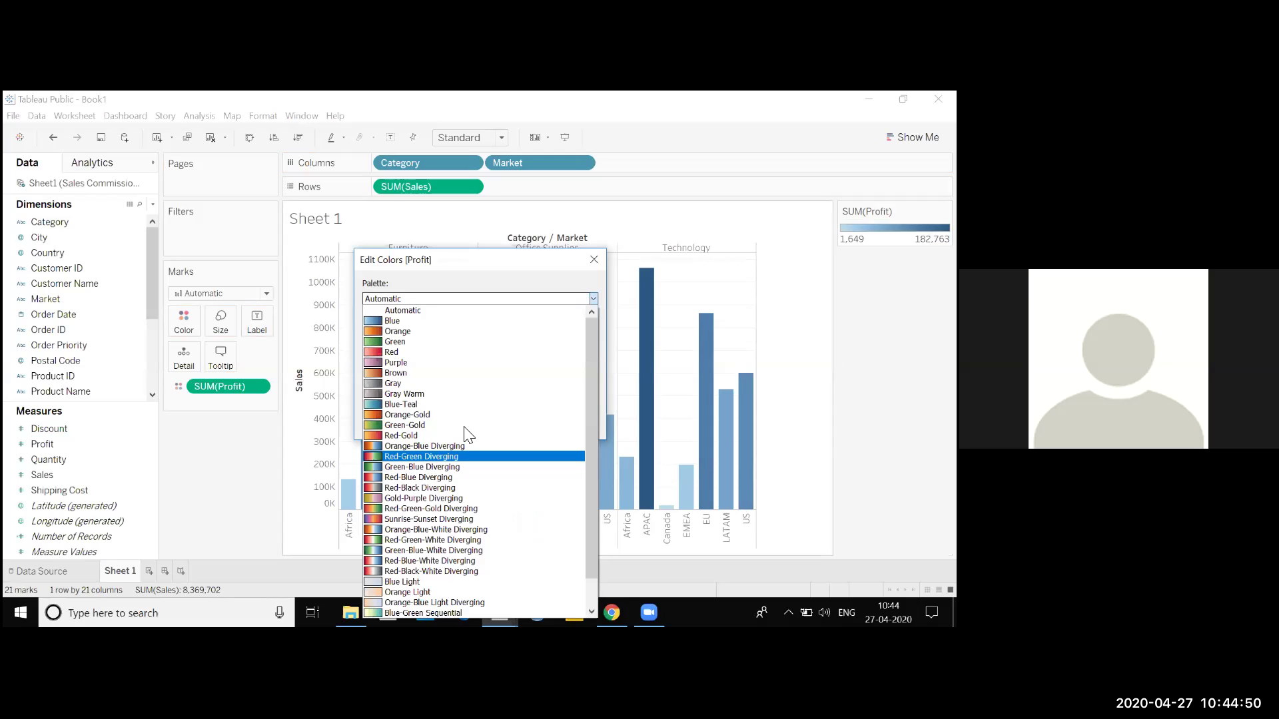
key(Return)
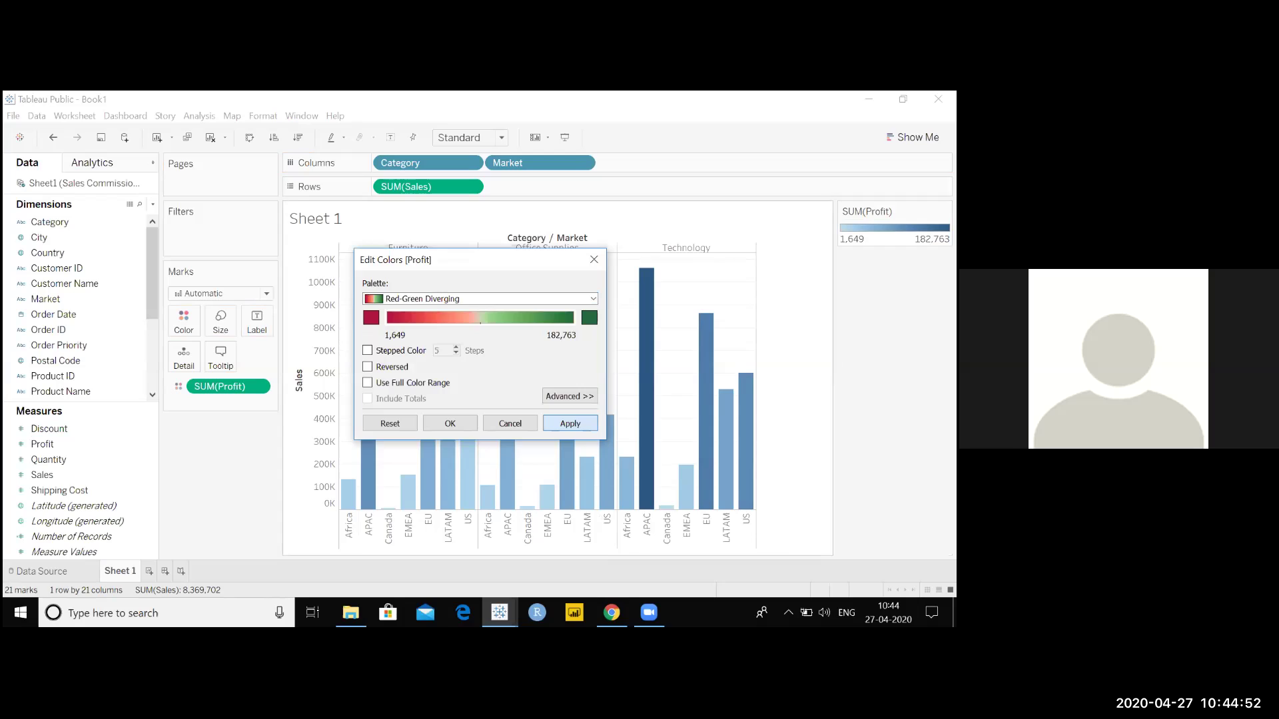
key(Return)
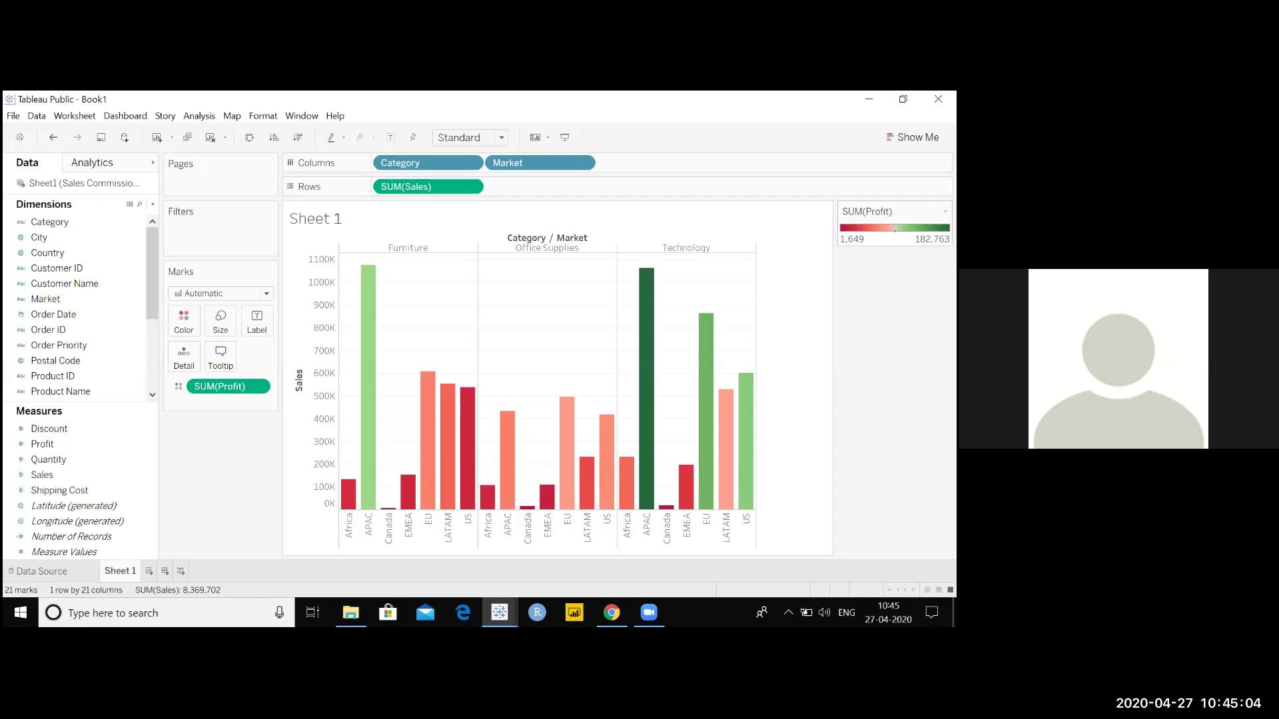
Change the Profit colour palette to Blue-Teal through the legend's Edit Colors.
click(944, 211)
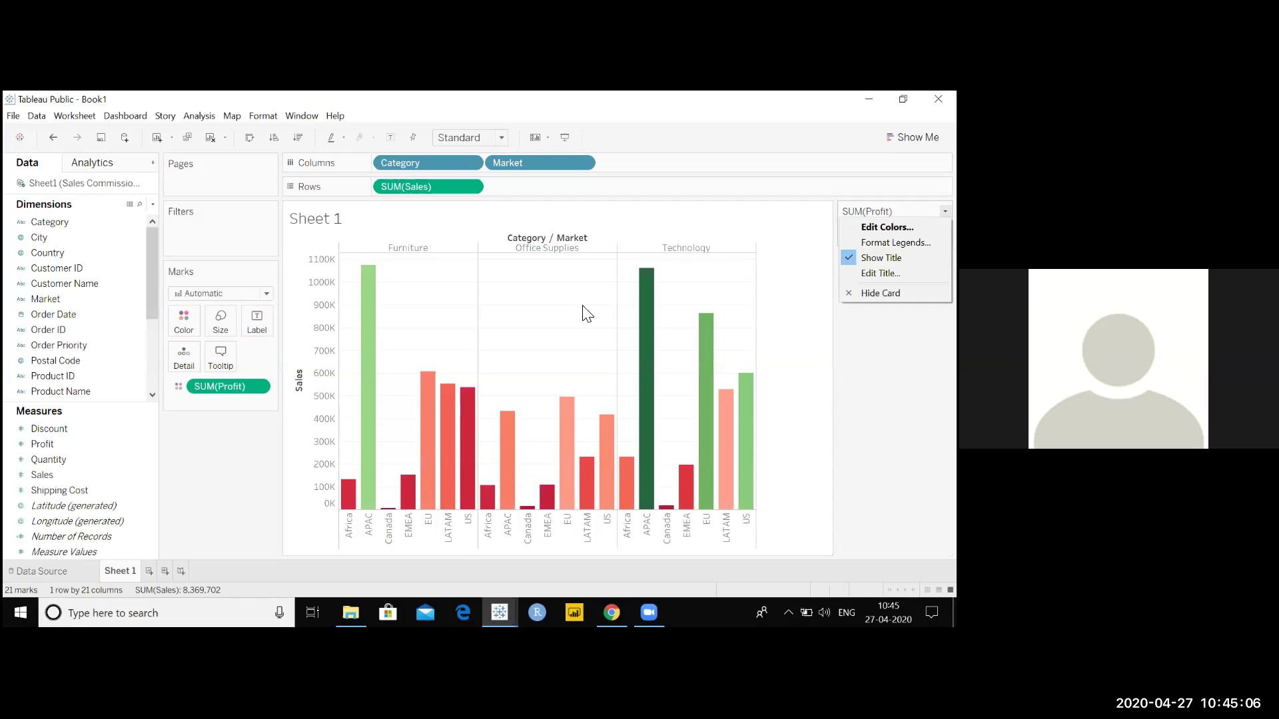
click(887, 227)
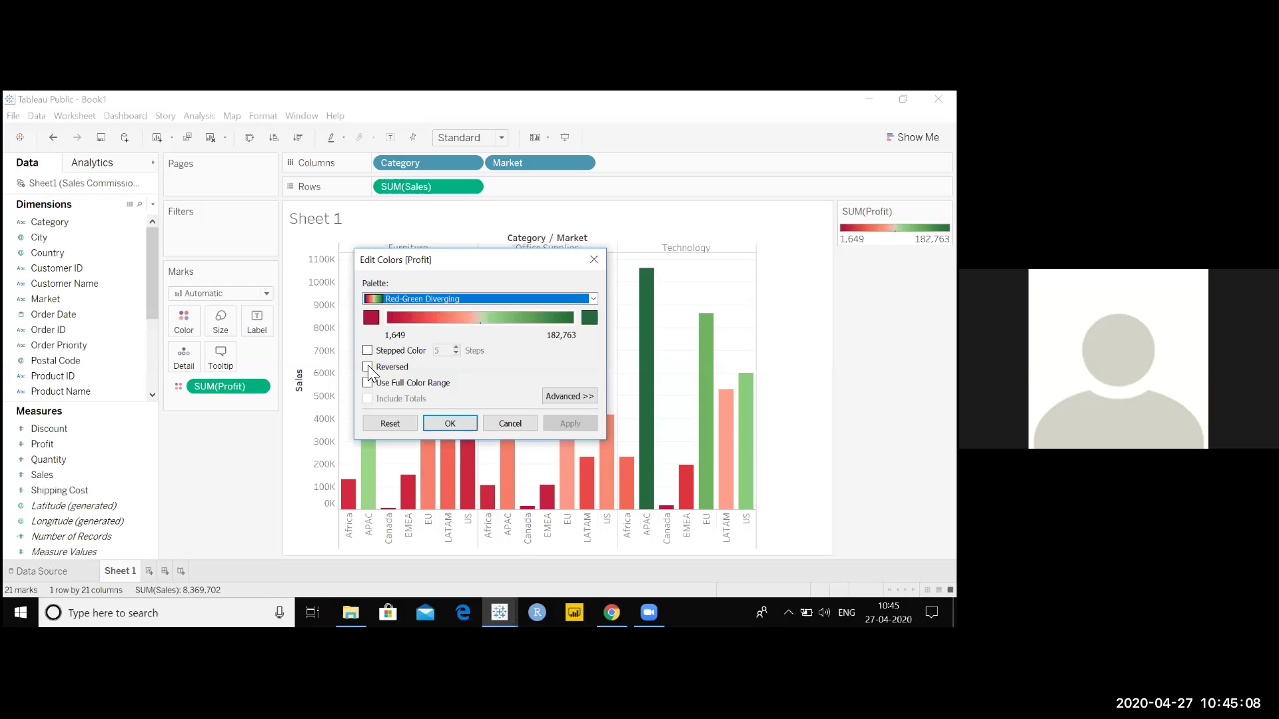
key(alt+Down)
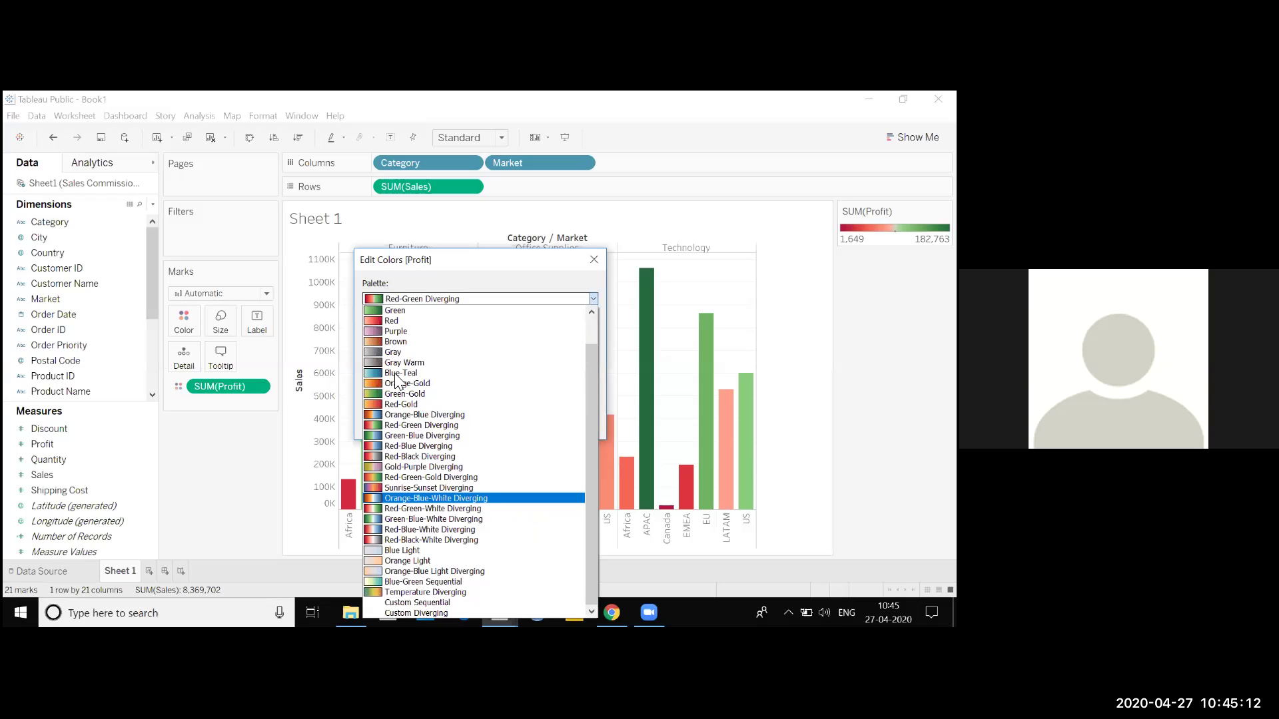
click(399, 373)
key(Return)
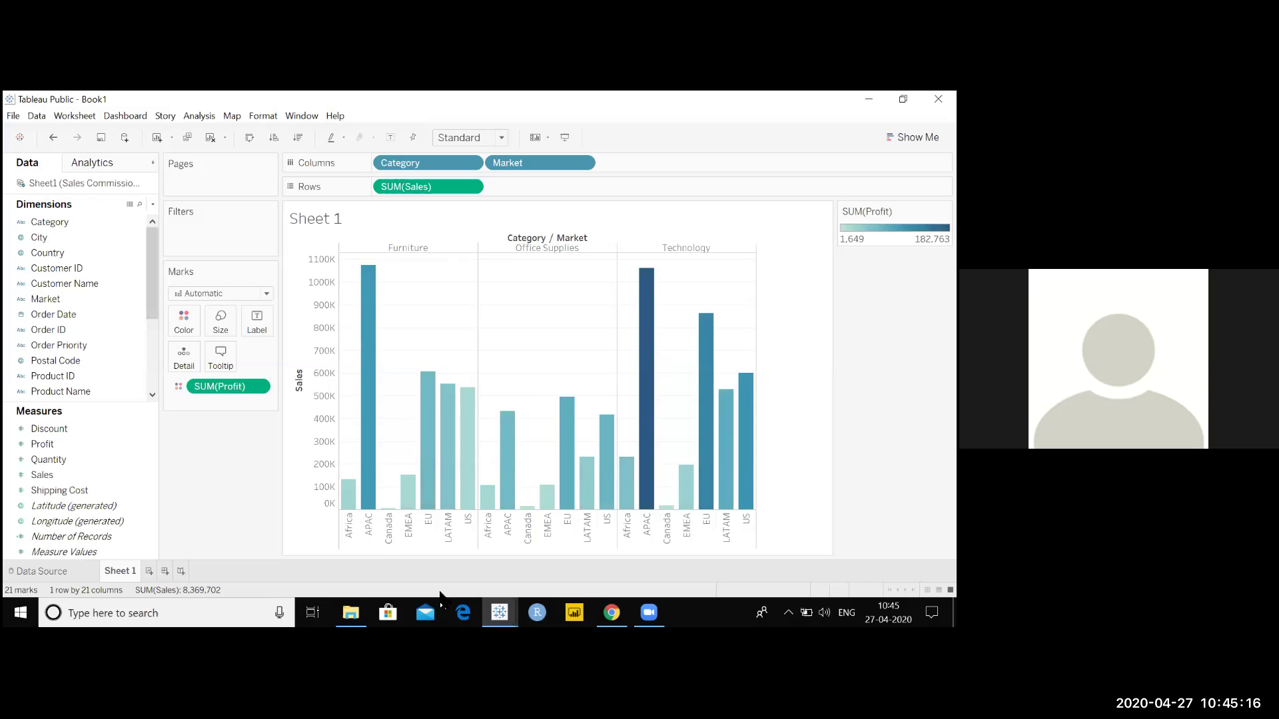
On new Sheet 2, show Country as text marks sized by total Sales, then undo the treemap.
key(ctrl+m)
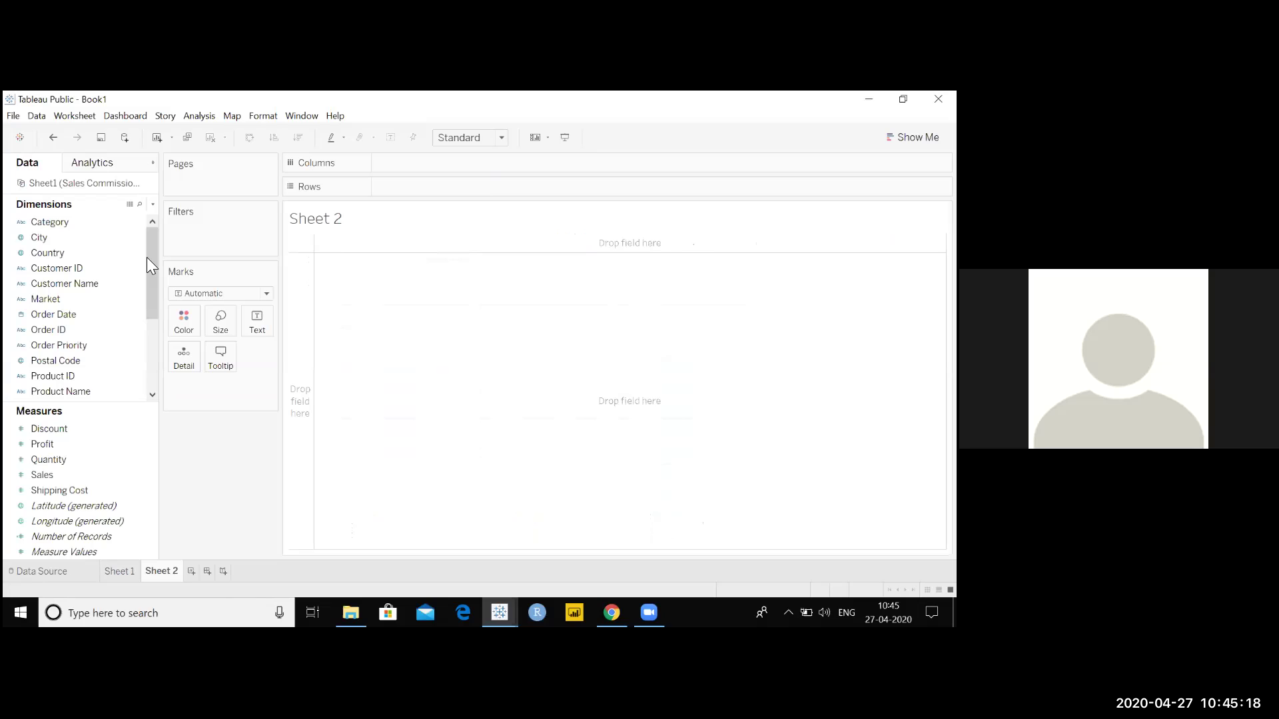
click(67, 260)
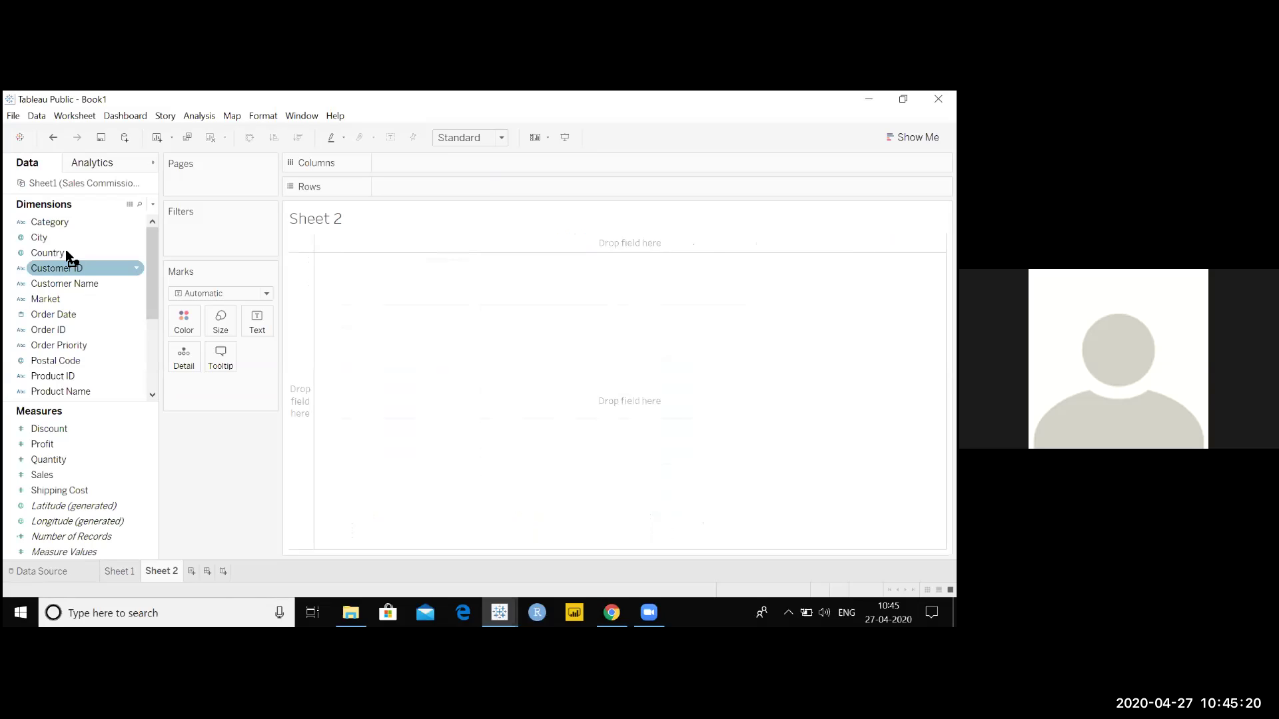
drag(65, 251, 257, 321)
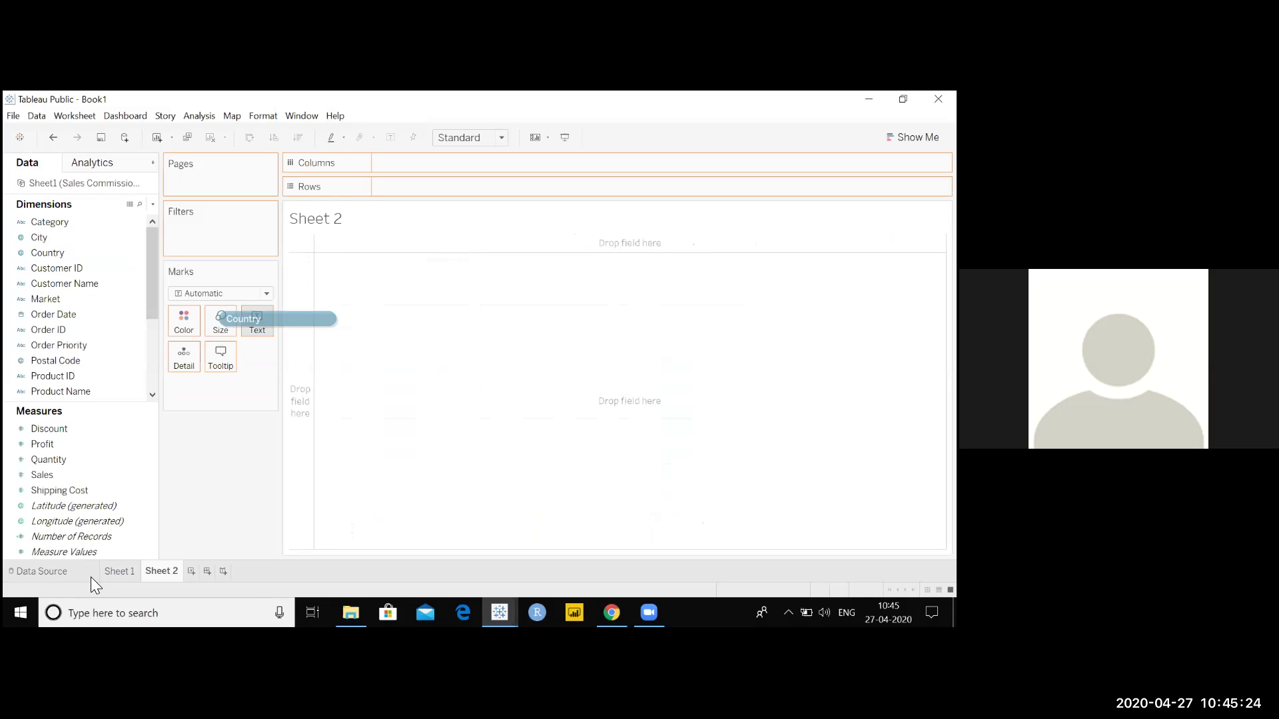
drag(54, 474, 408, 424)
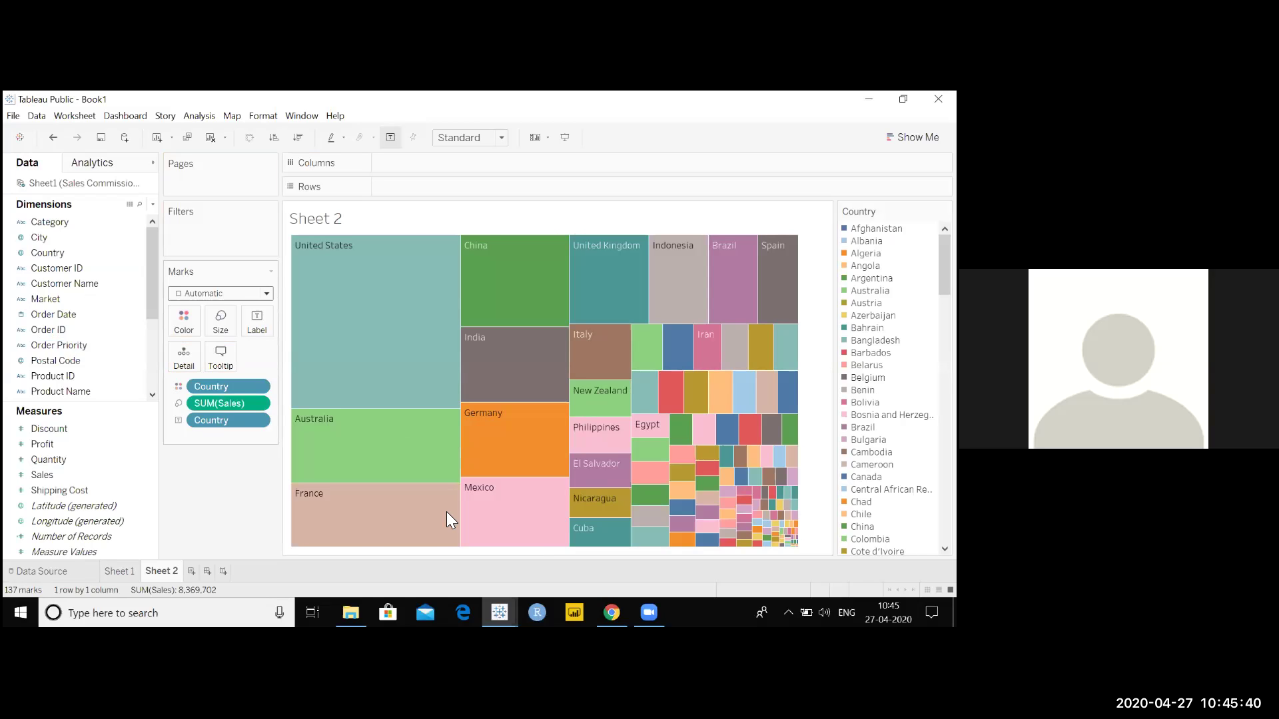
key(ctrl+z)
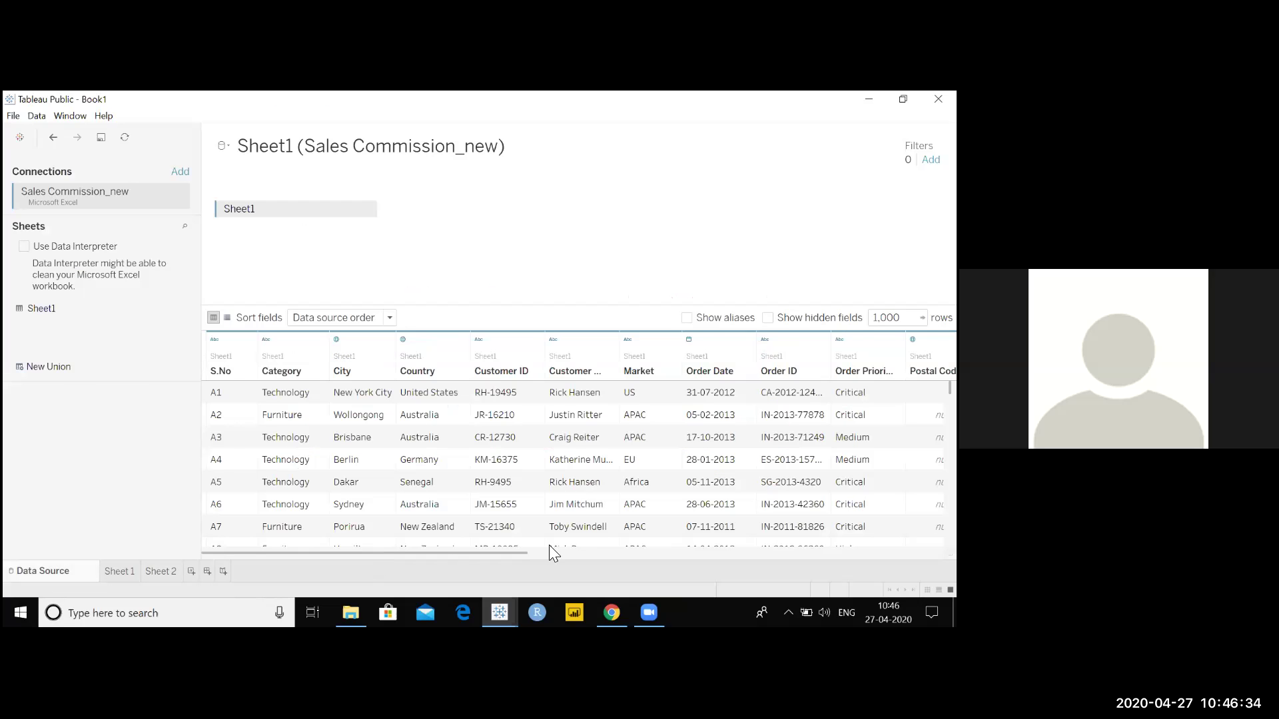
Scroll the Sales Commission_new data grid left and right to inspect columns through Shipping Cost.
scroll(548, 544, right, 5)
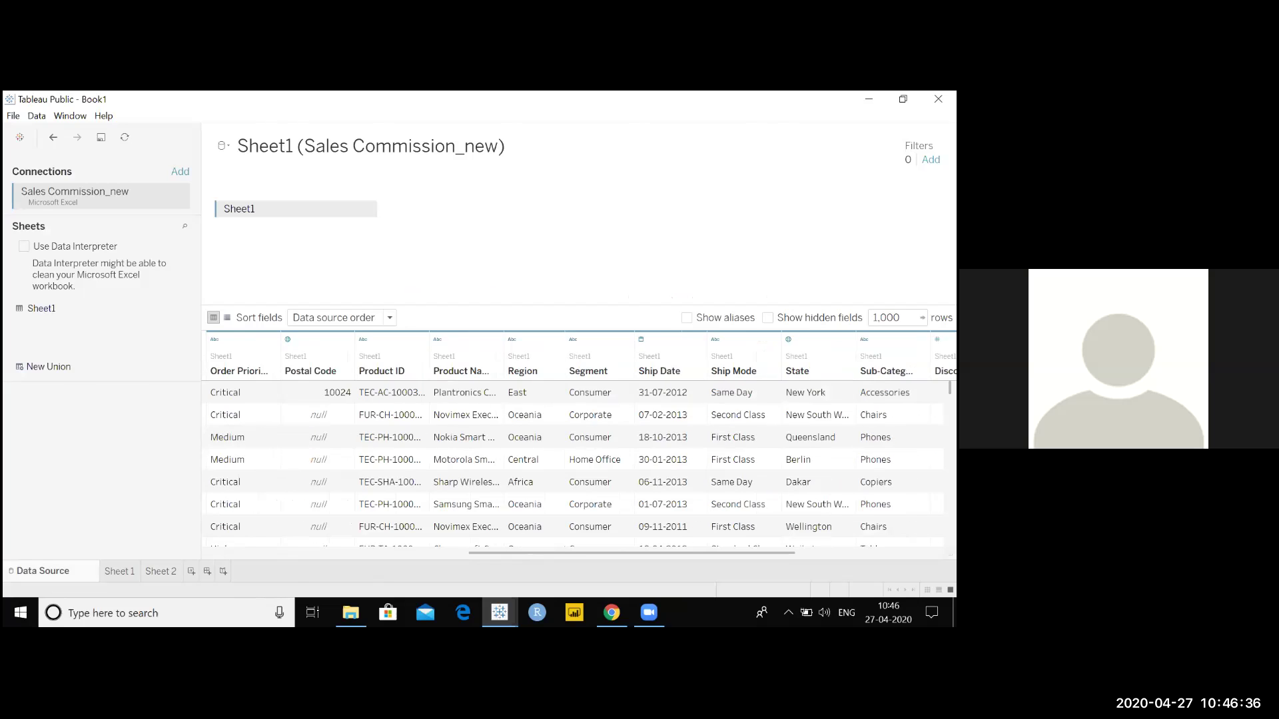
scroll(361, 373, right, 5)
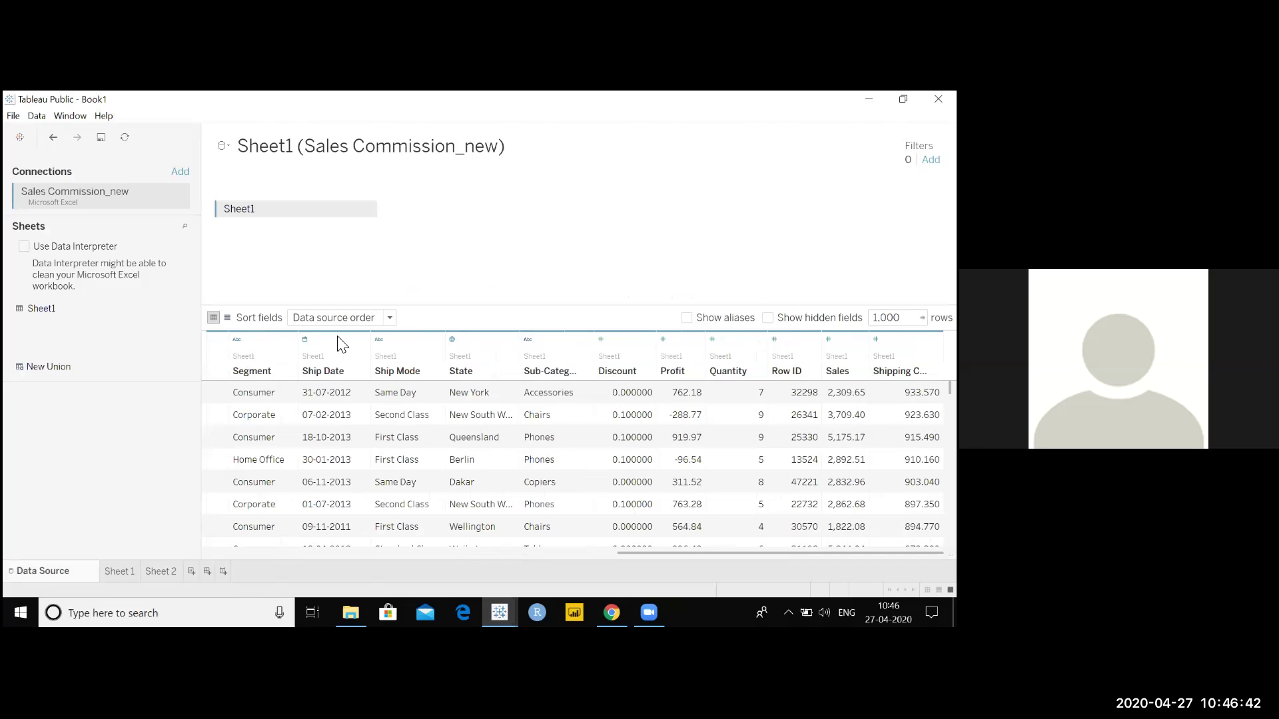
scroll(462, 348, left, 5)
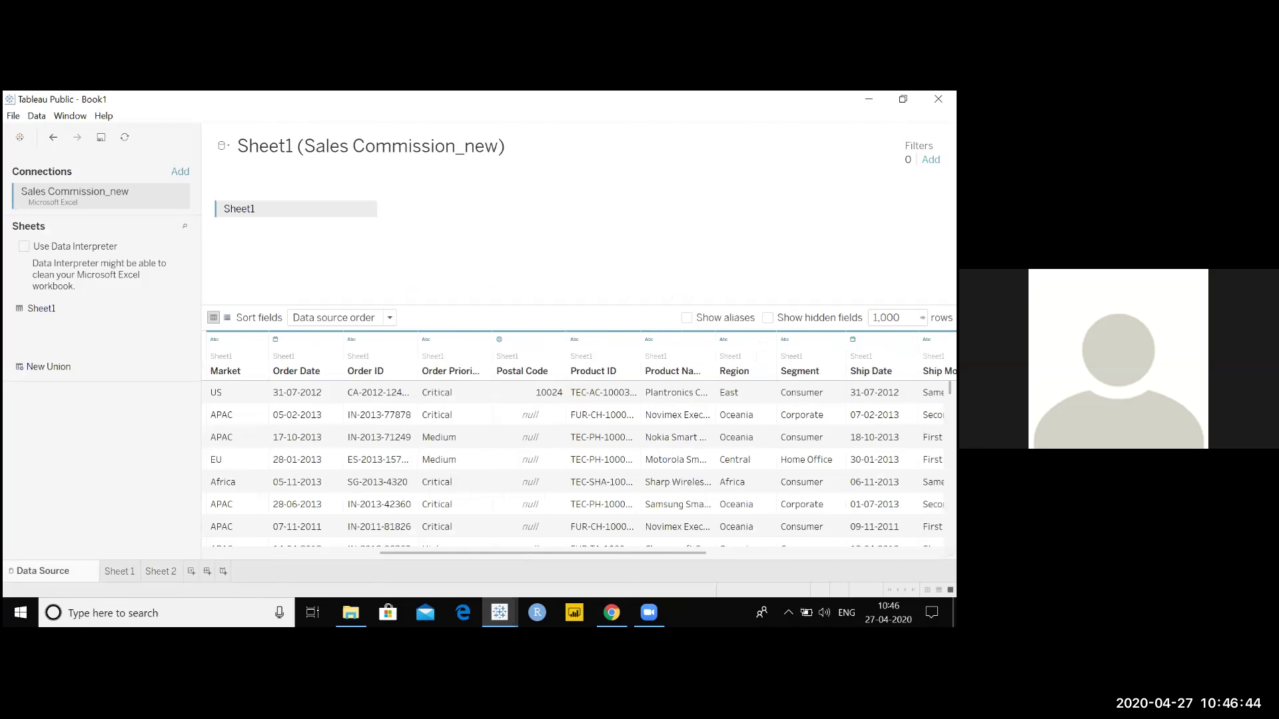
scroll(363, 353, left, 5)
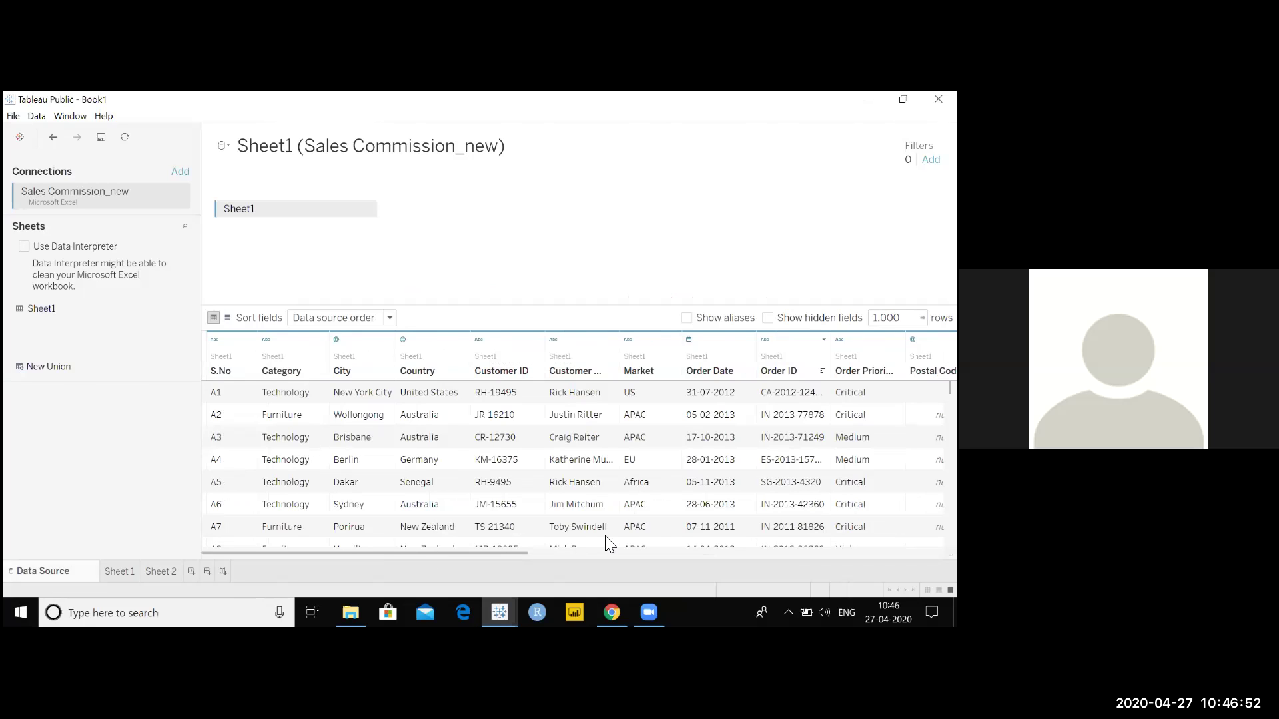
scroll(679, 541, right, 3)
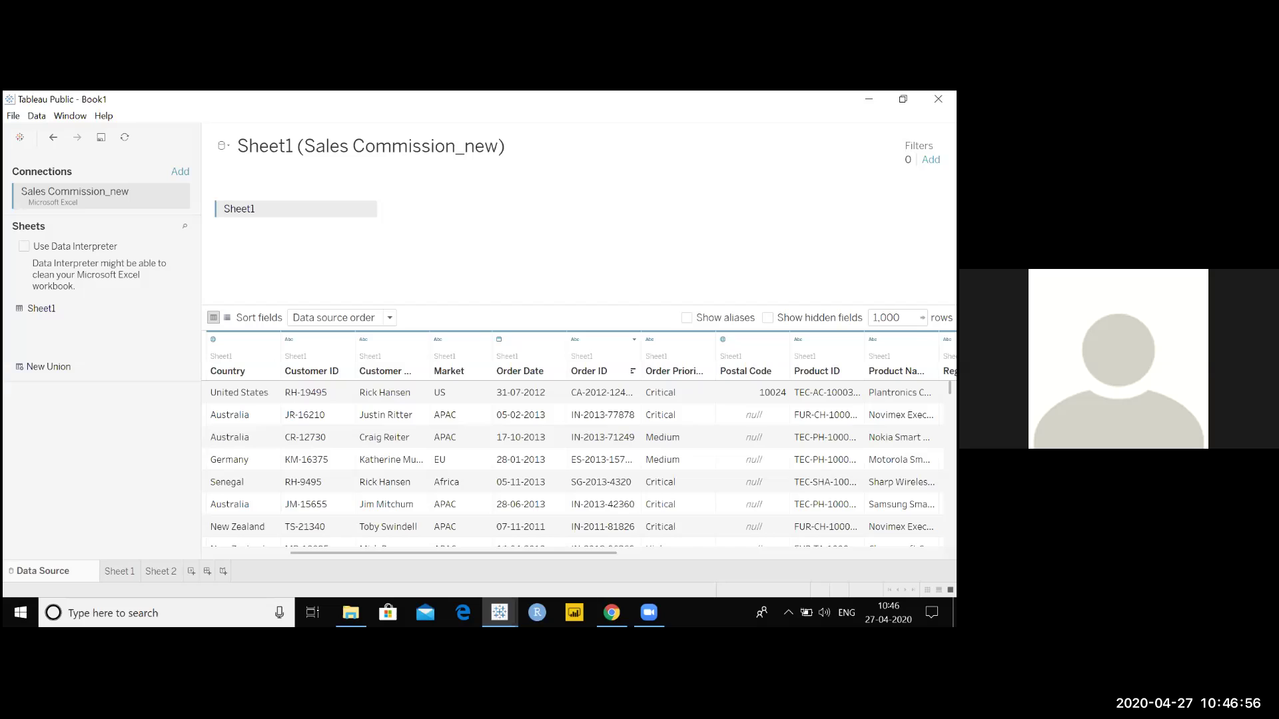
scroll(578, 460, right, 2)
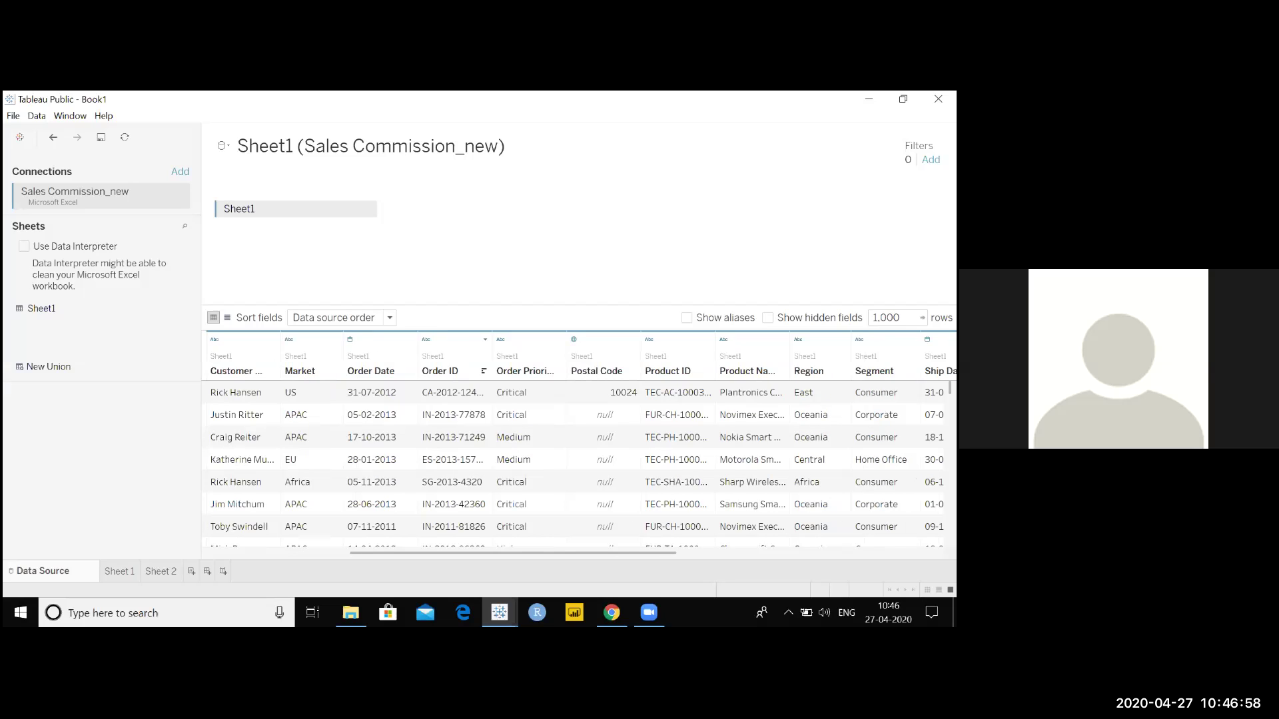
scroll(578, 460, right, 4)
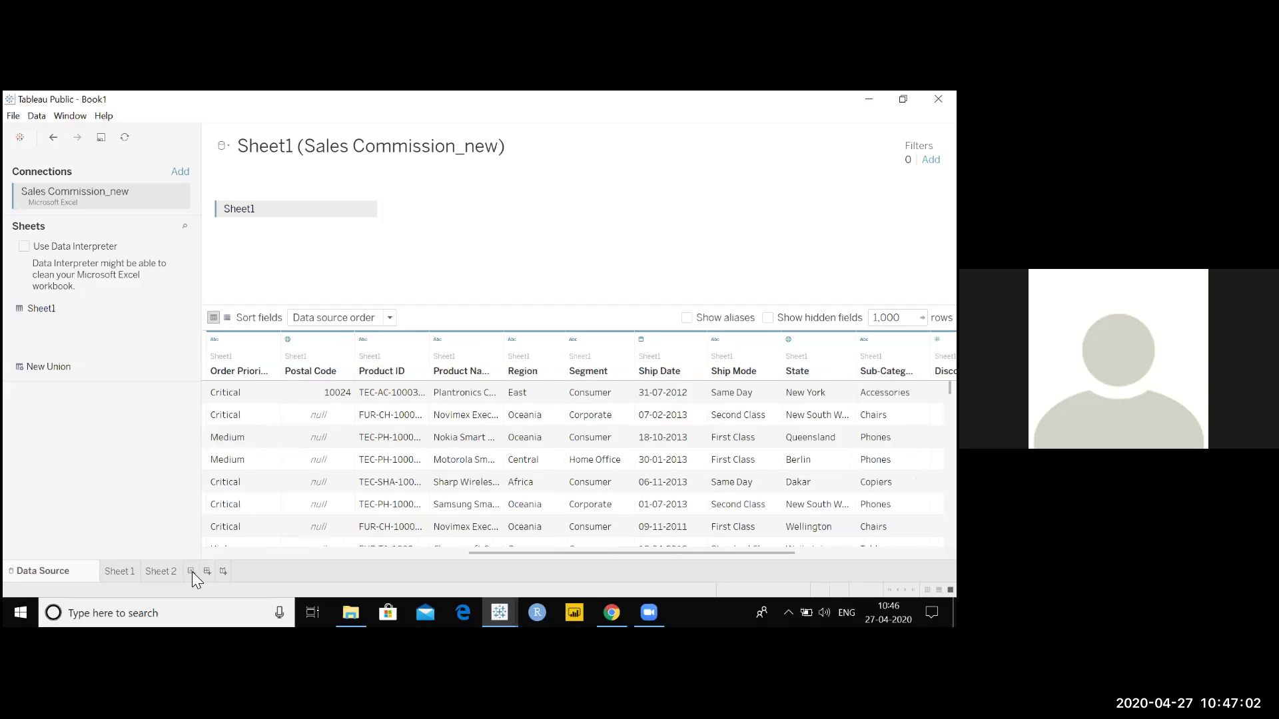
scroll(578, 459, right, 3)
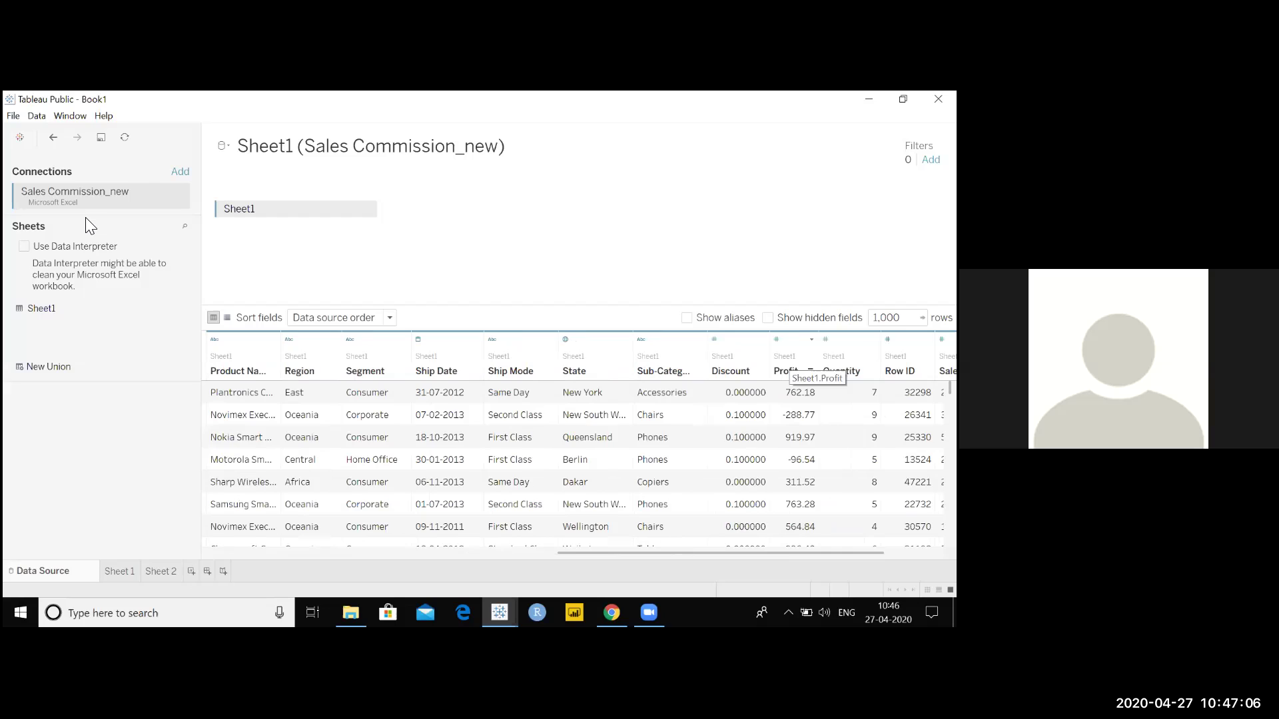
Add blank Sheet 3 and click through the Country, Order Date and Customer Name fields.
key(ctrl+m)
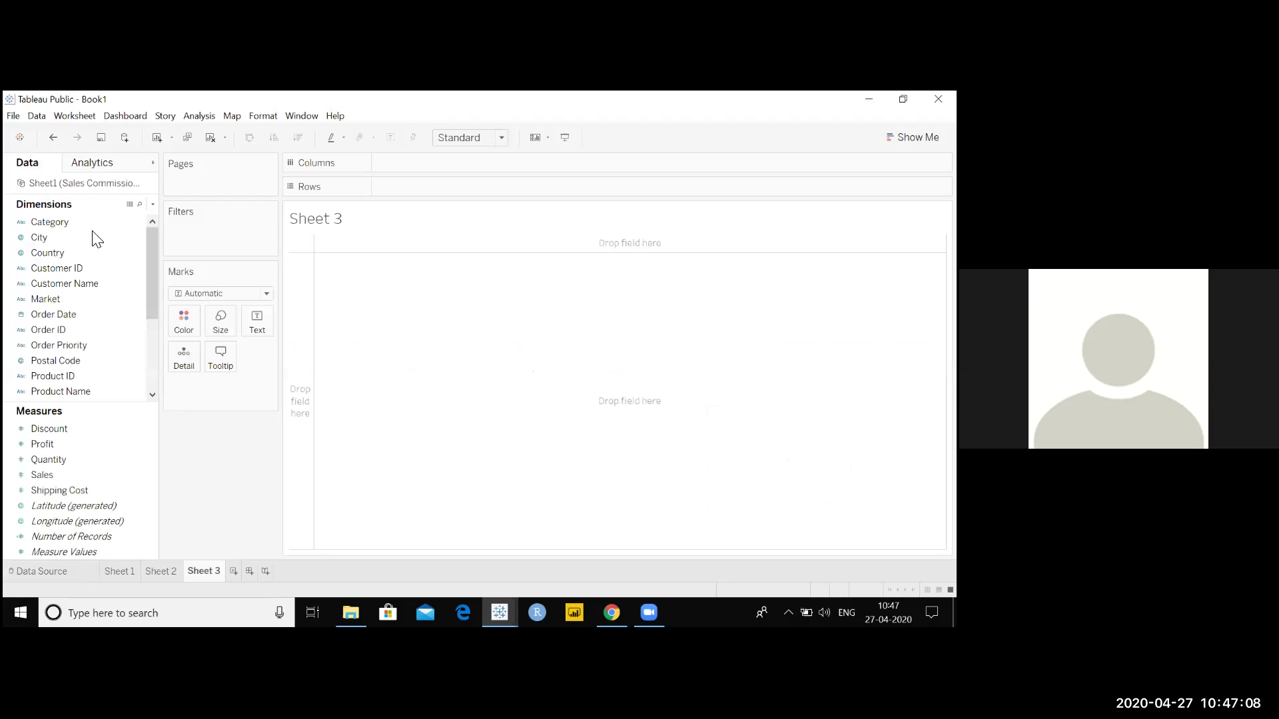
click(86, 253)
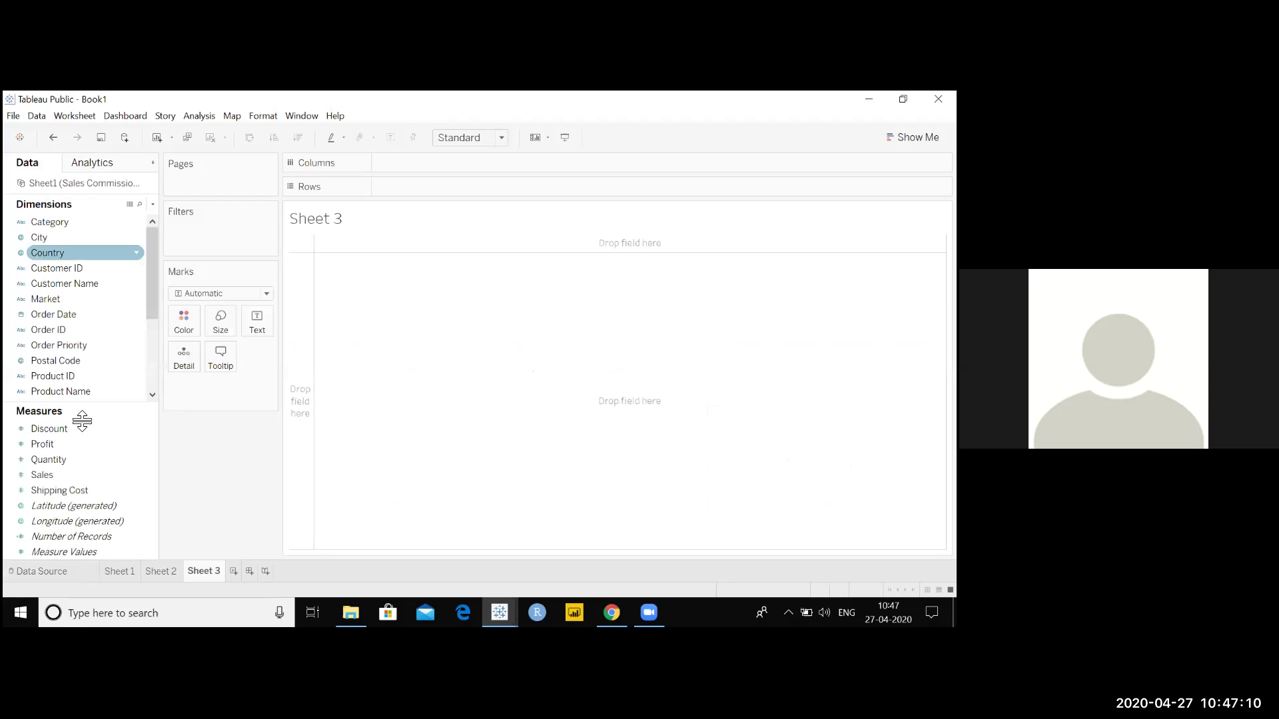
click(83, 421)
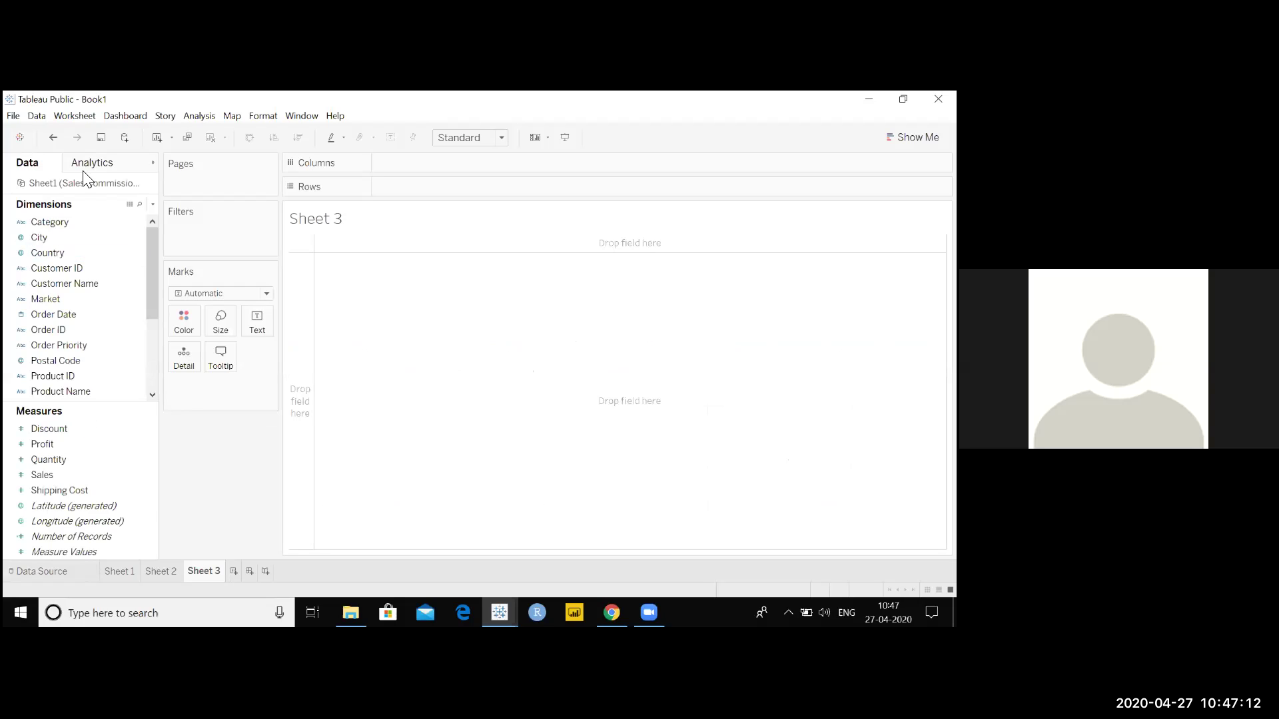
click(112, 316)
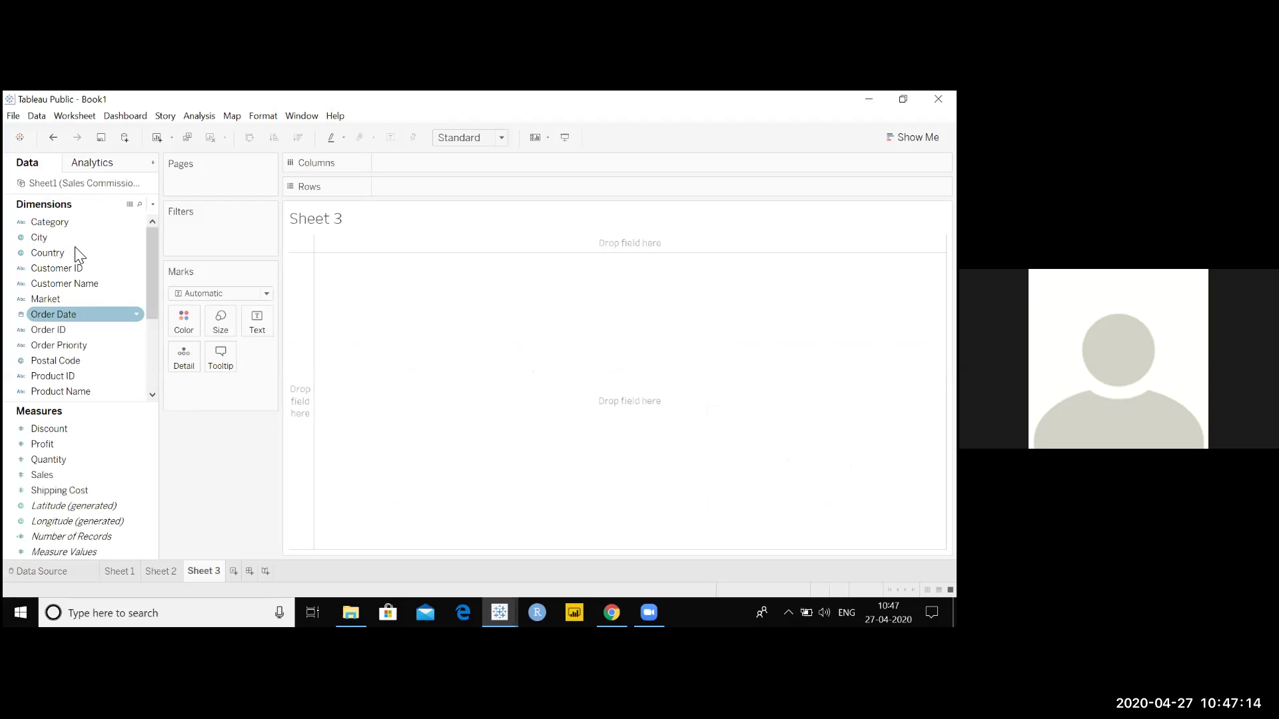
click(65, 284)
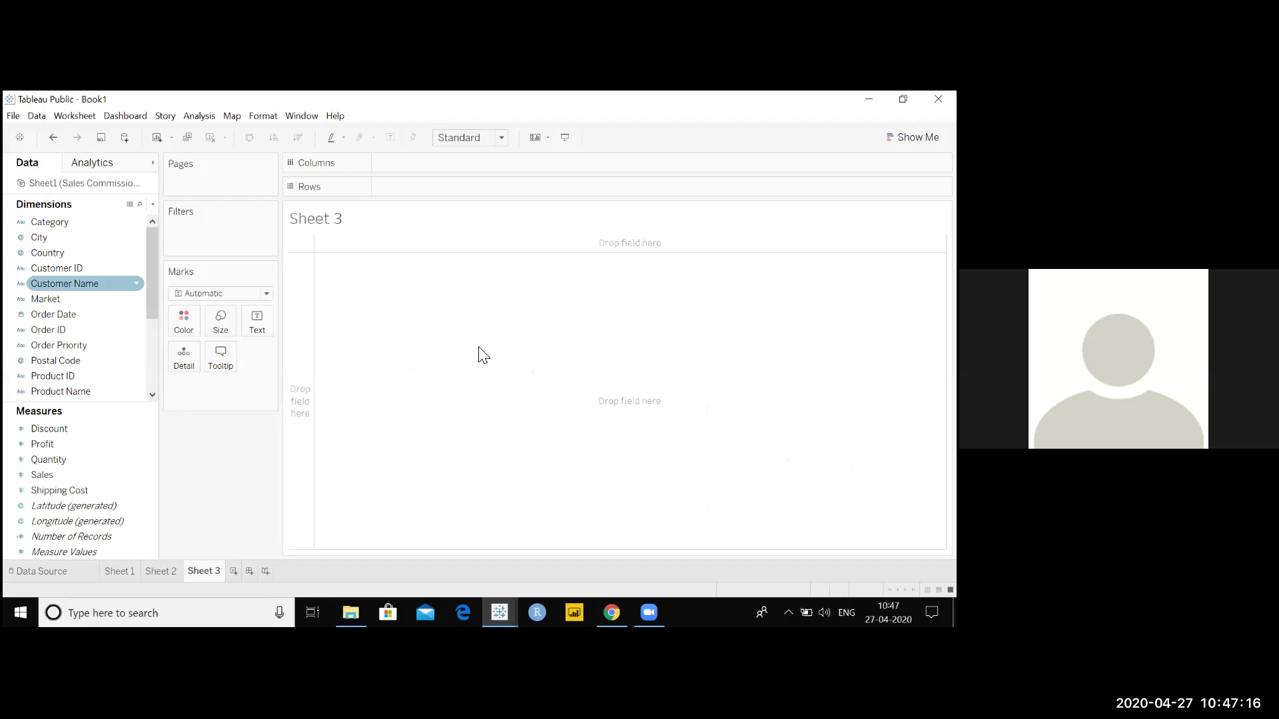
click(480, 354)
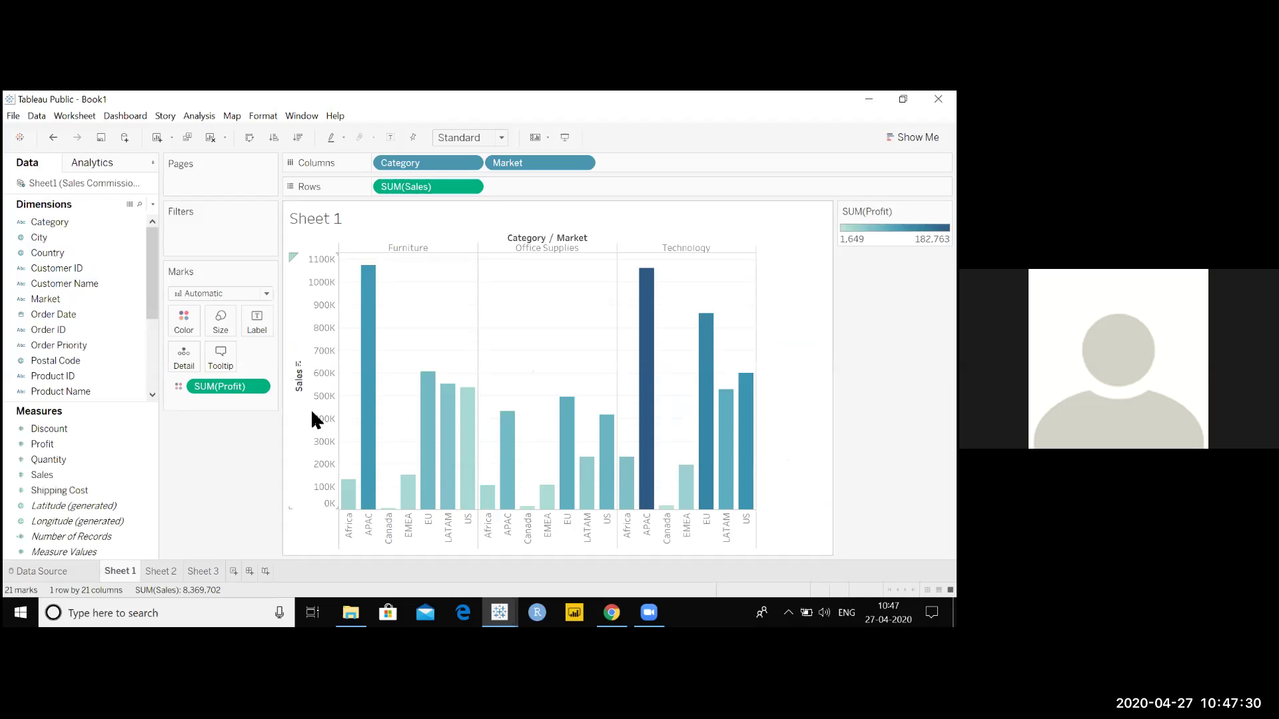
Nest Category after Market on Columns, page through the market bars, then move Market to Rows.
drag(423, 163, 636, 167)
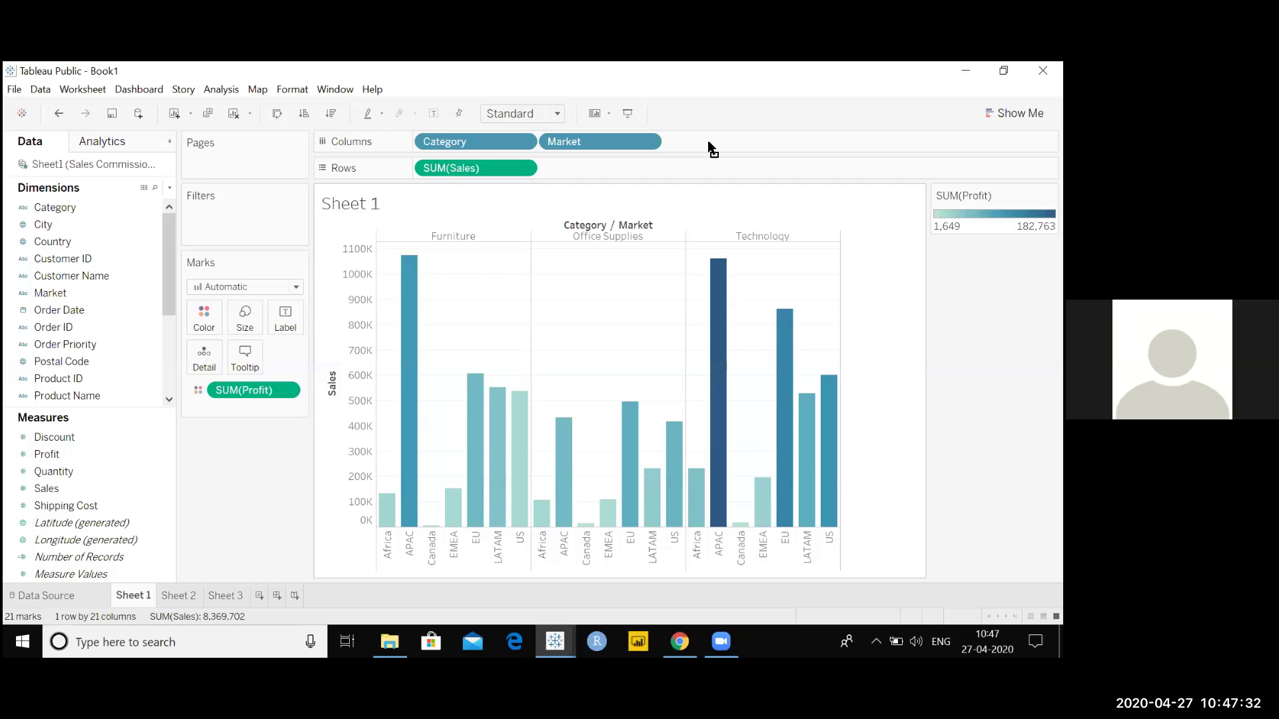
drag(707, 140, 706, 139)
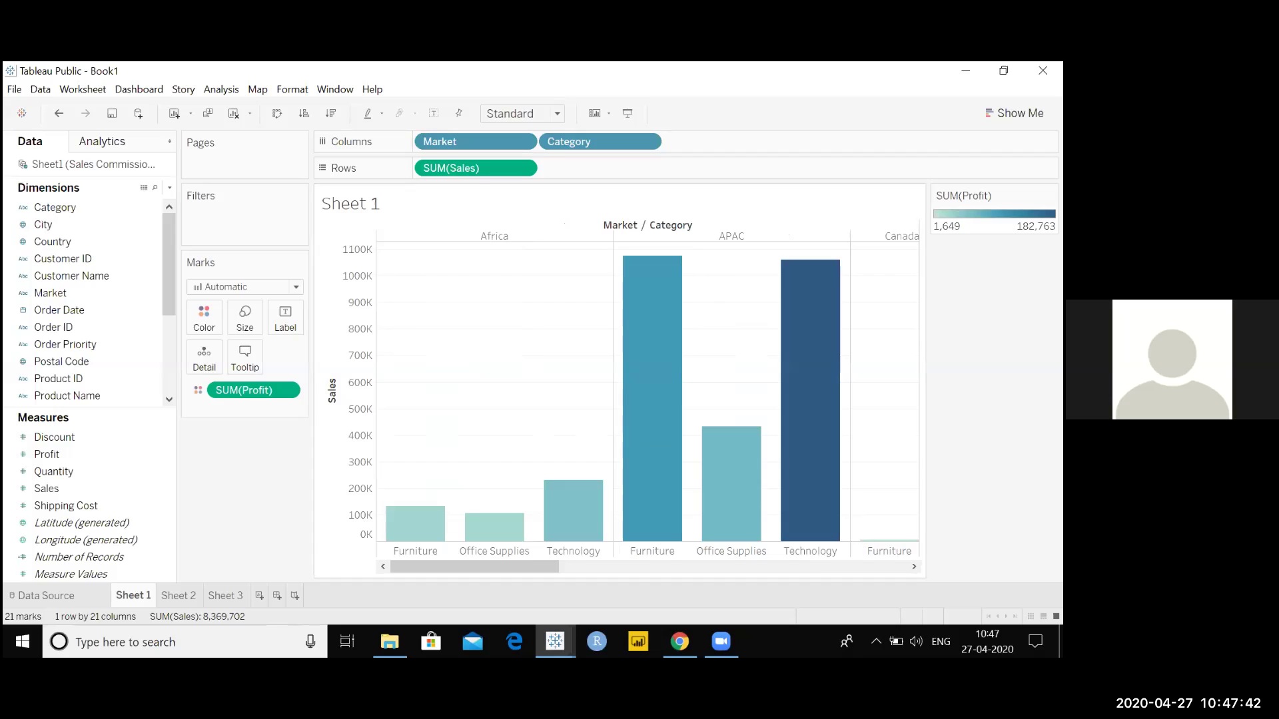
click(913, 566)
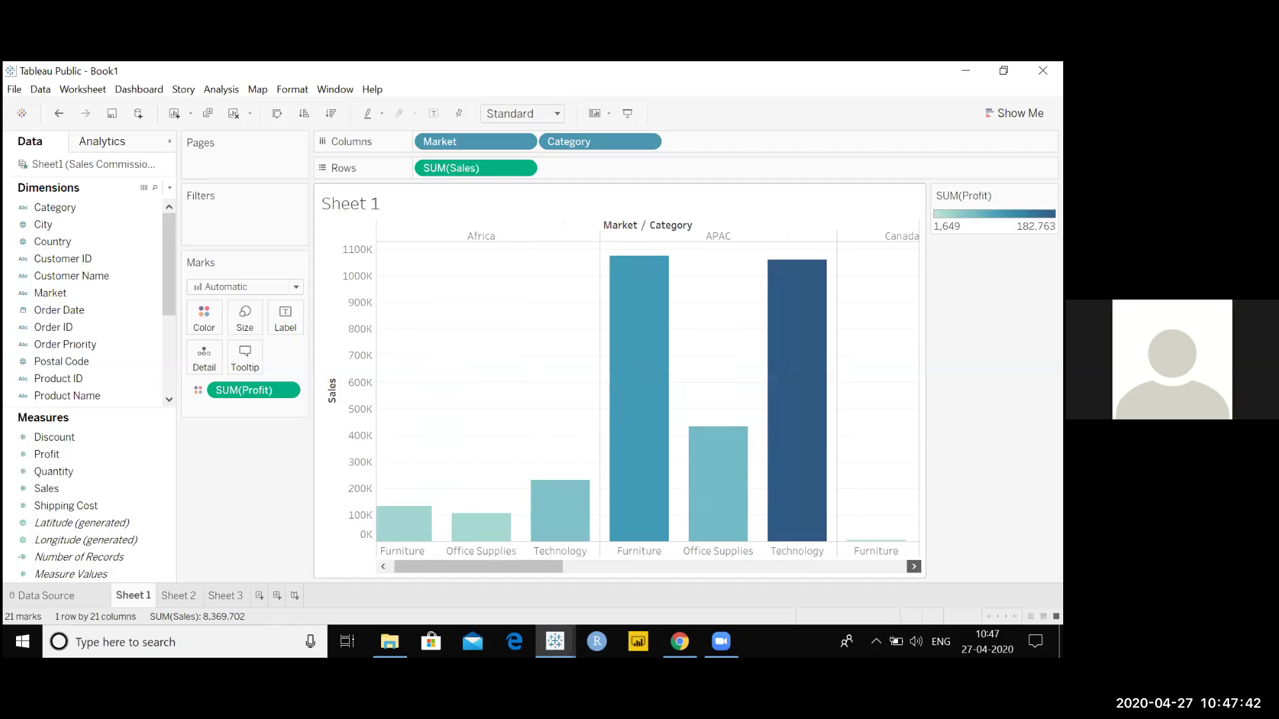
click(616, 572)
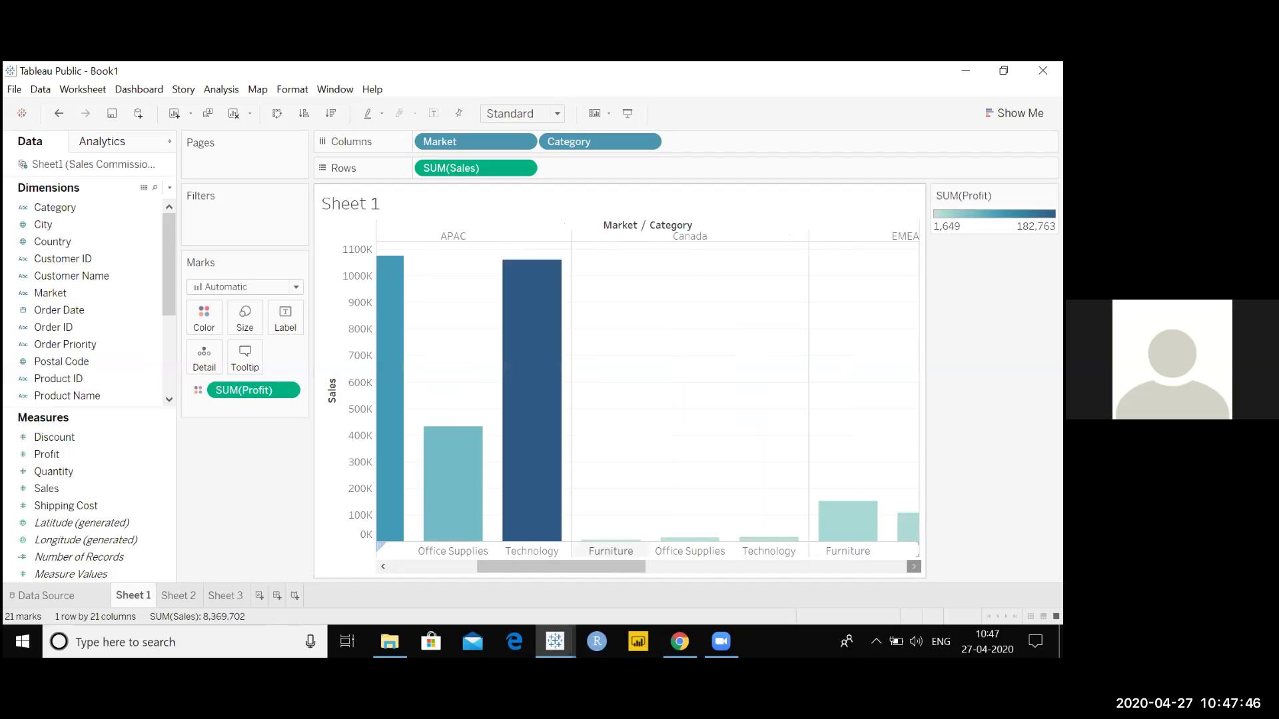
click(866, 567)
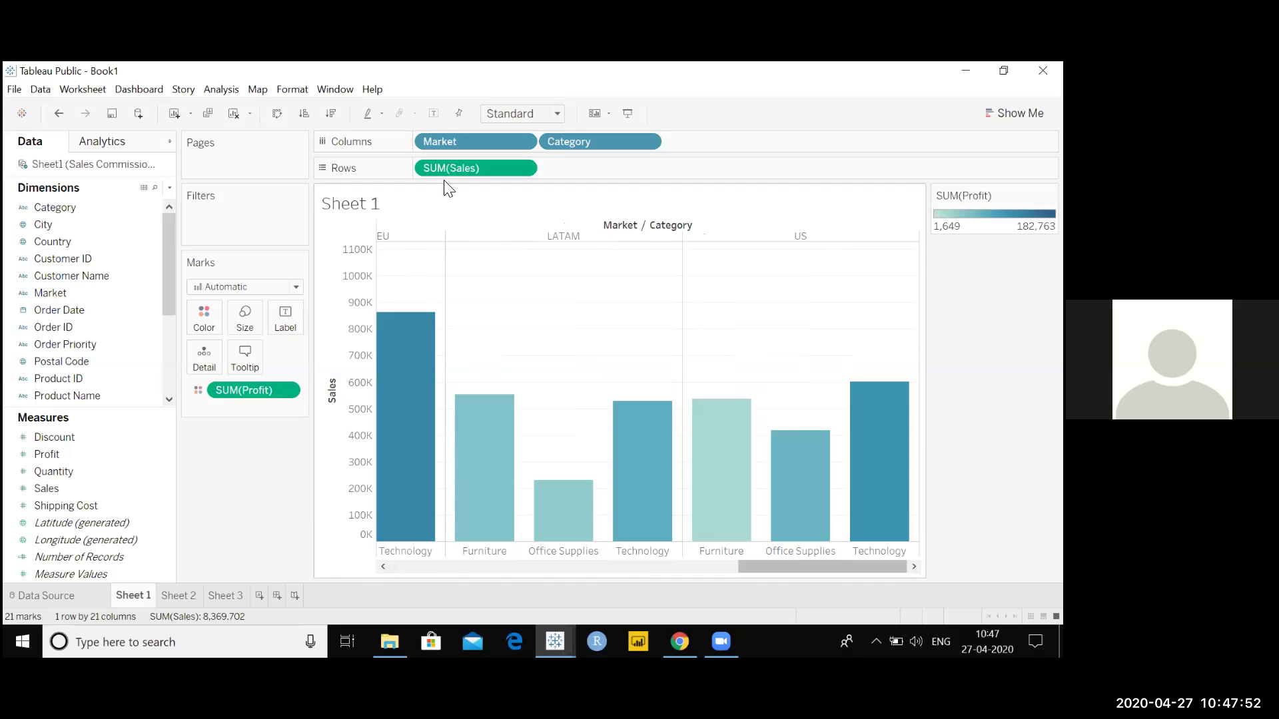
drag(440, 141, 673, 508)
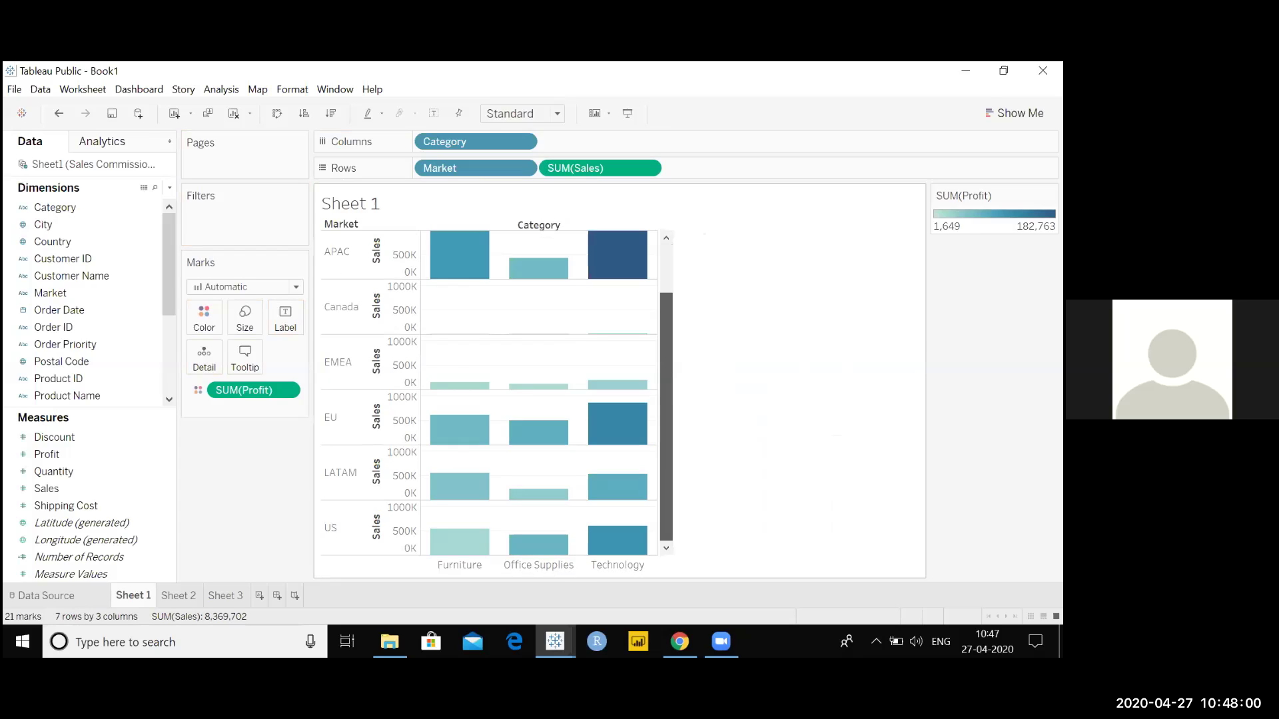
scroll(670, 378, up, 2)
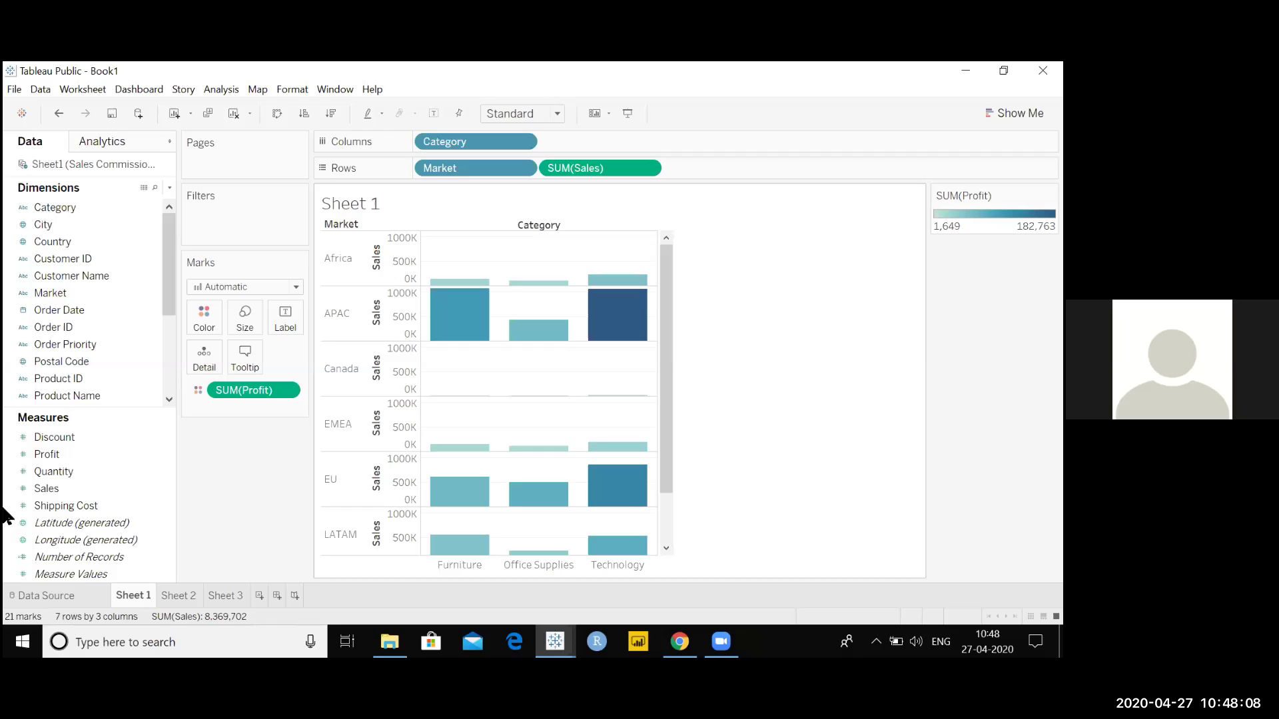
On Sheet 3, plot total Shipping Cost per Market as horizontal bars.
click(57, 207)
key(ctrl+Tab)
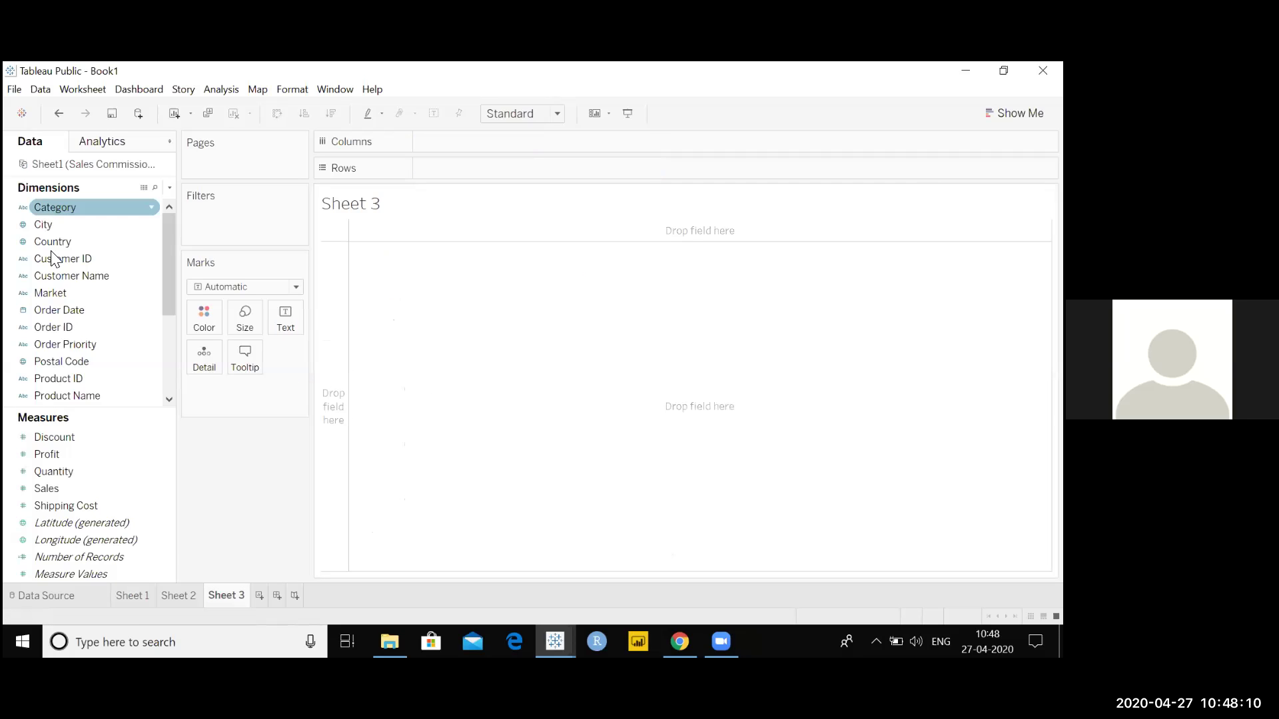
drag(59, 308, 516, 520)
drag(490, 260, 491, 261)
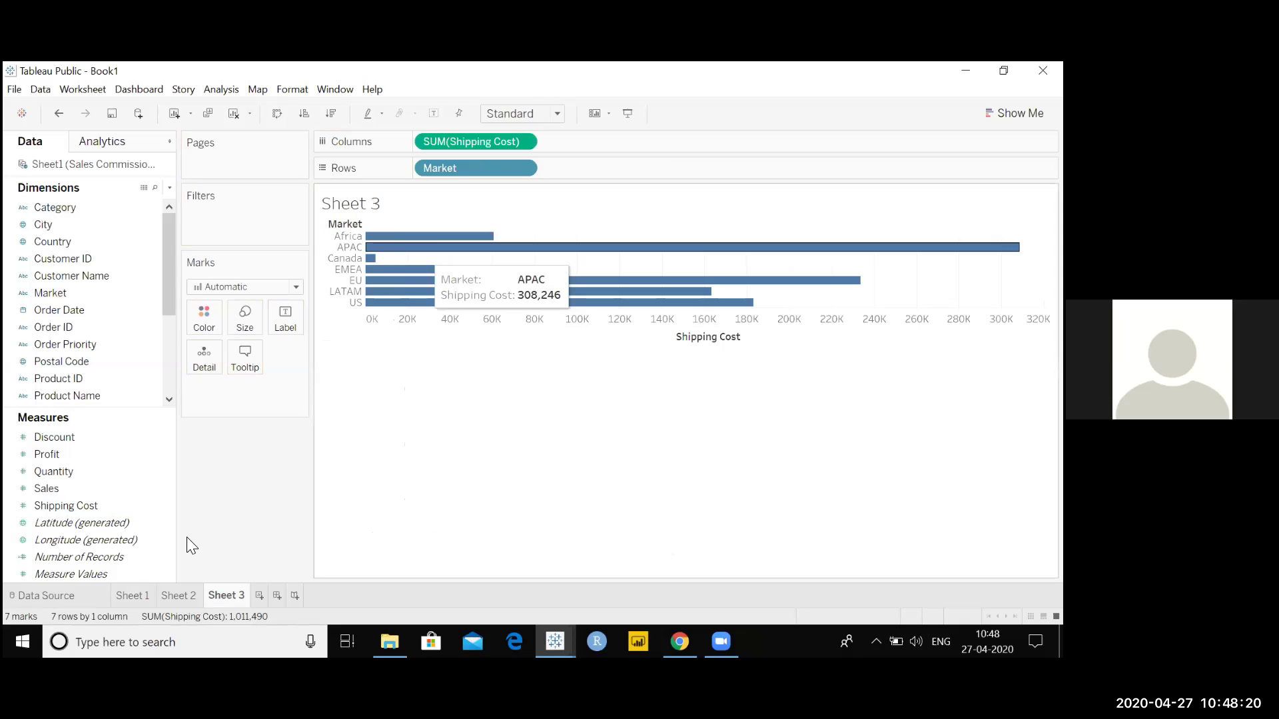
Size and colour the shipping cost bars by Profit.
click(62, 457)
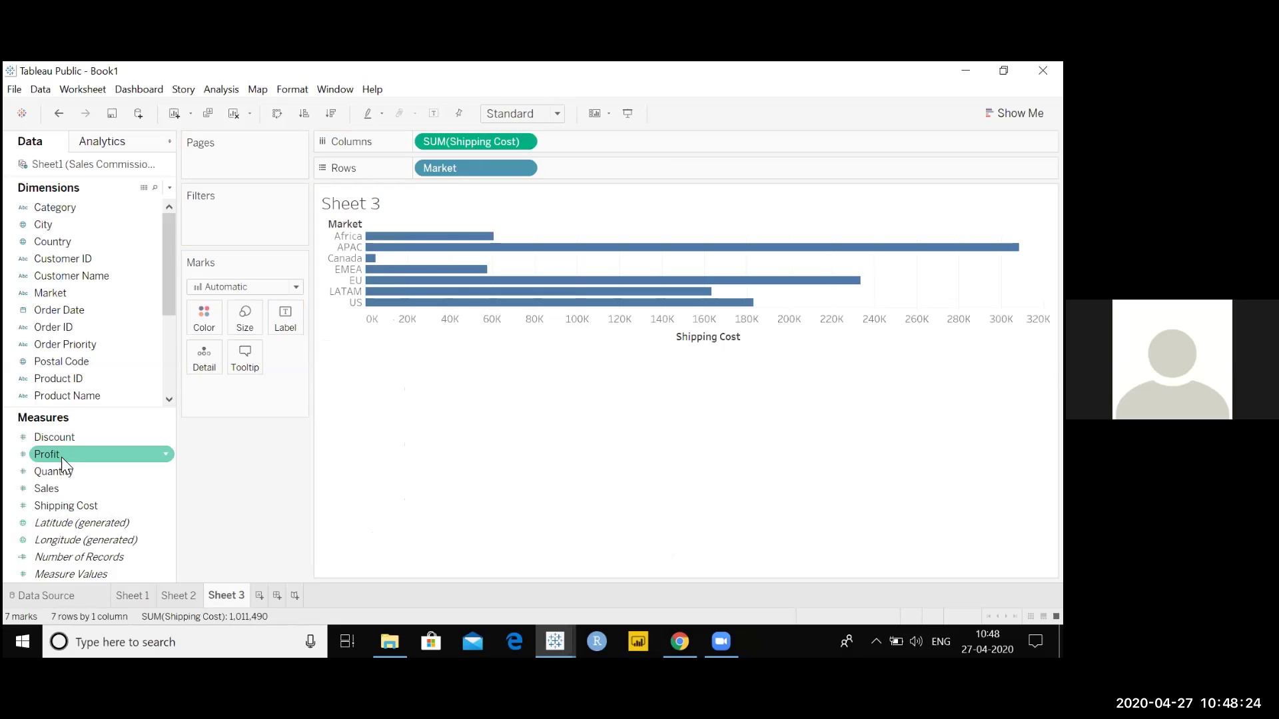
drag(215, 330, 246, 326)
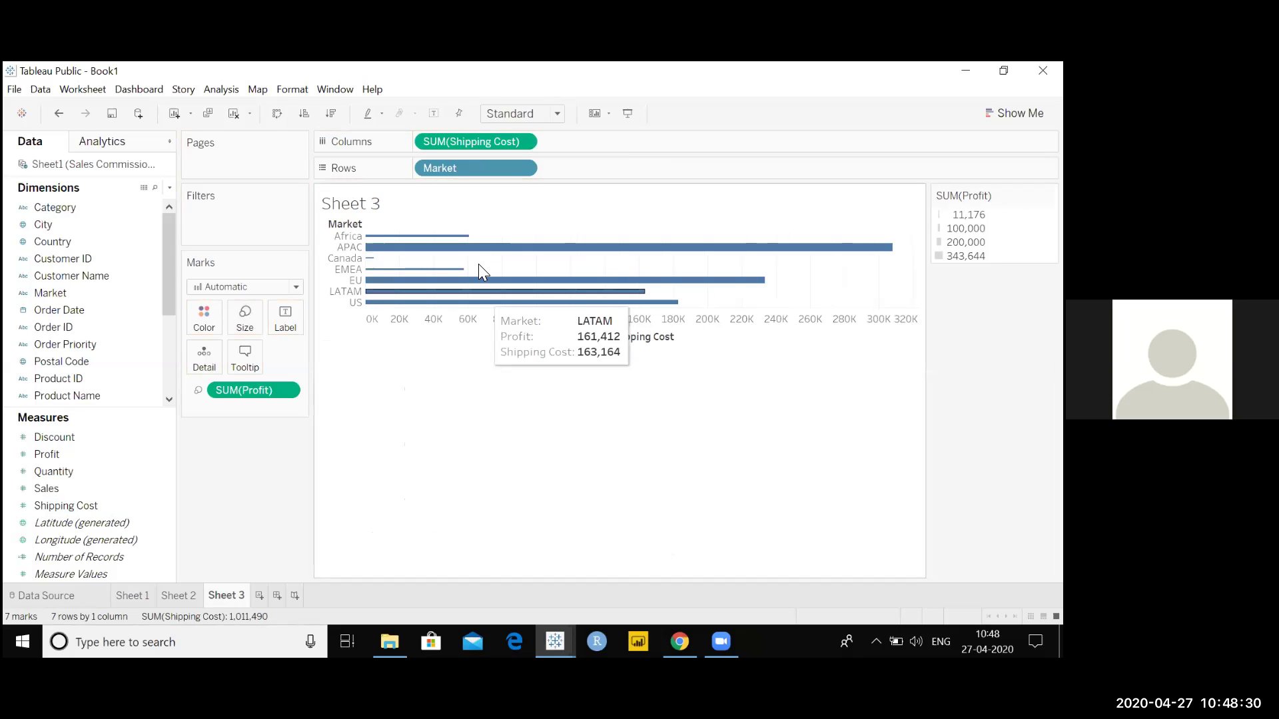
mouse_move(482, 254)
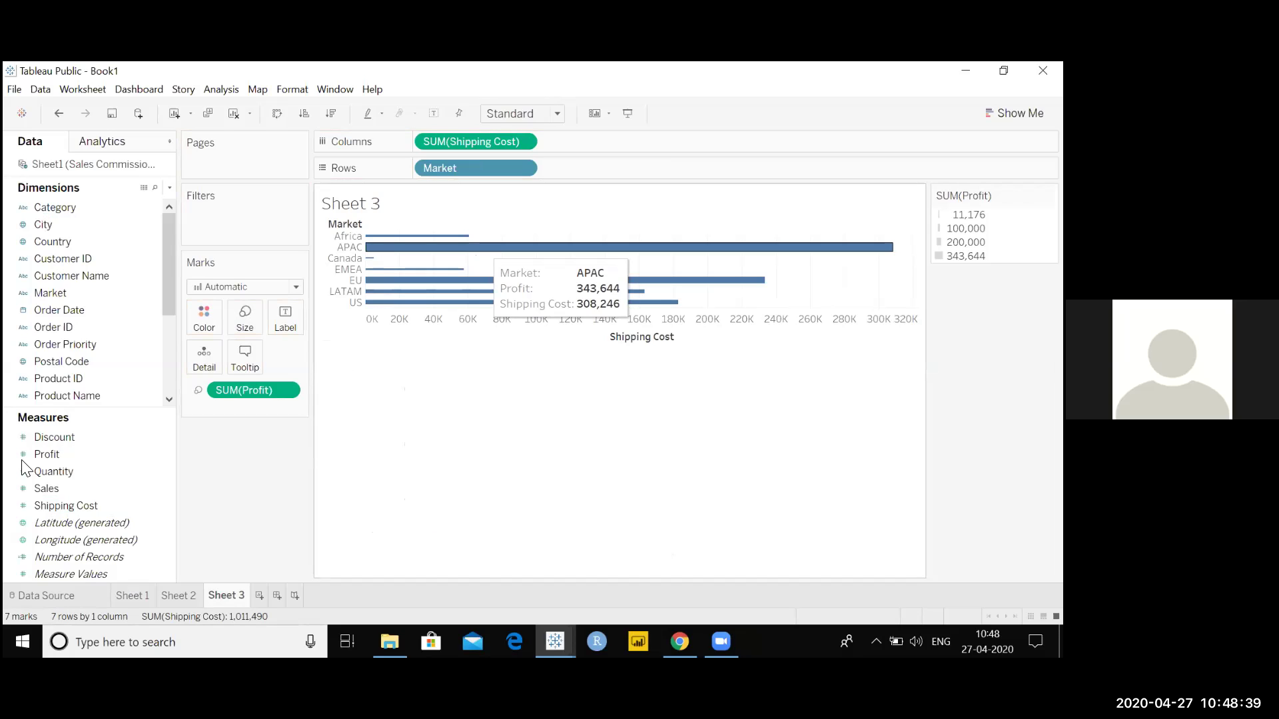
mouse_move(37, 457)
mouse_down()
mouse_move(225, 291)
mouse_move(197, 325)
mouse_up()
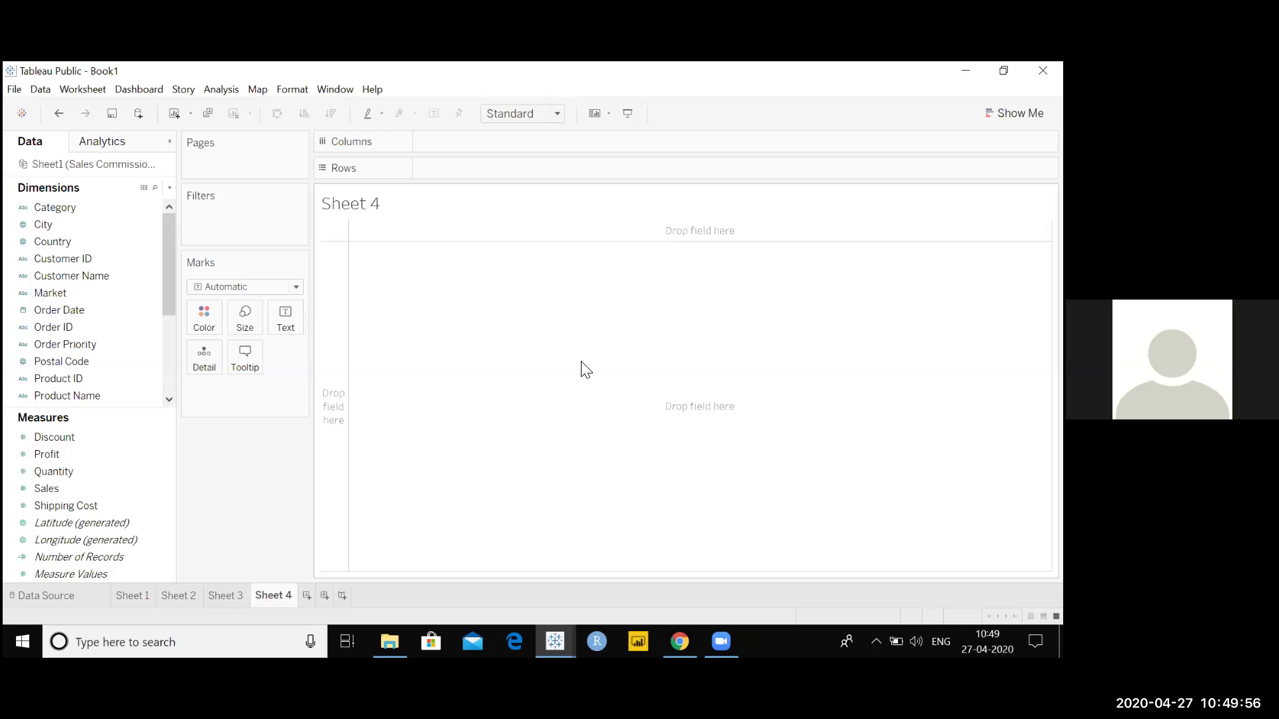
Place generated Latitude on Columns, set the mark type to Map, and open Show Me.
click(54, 241)
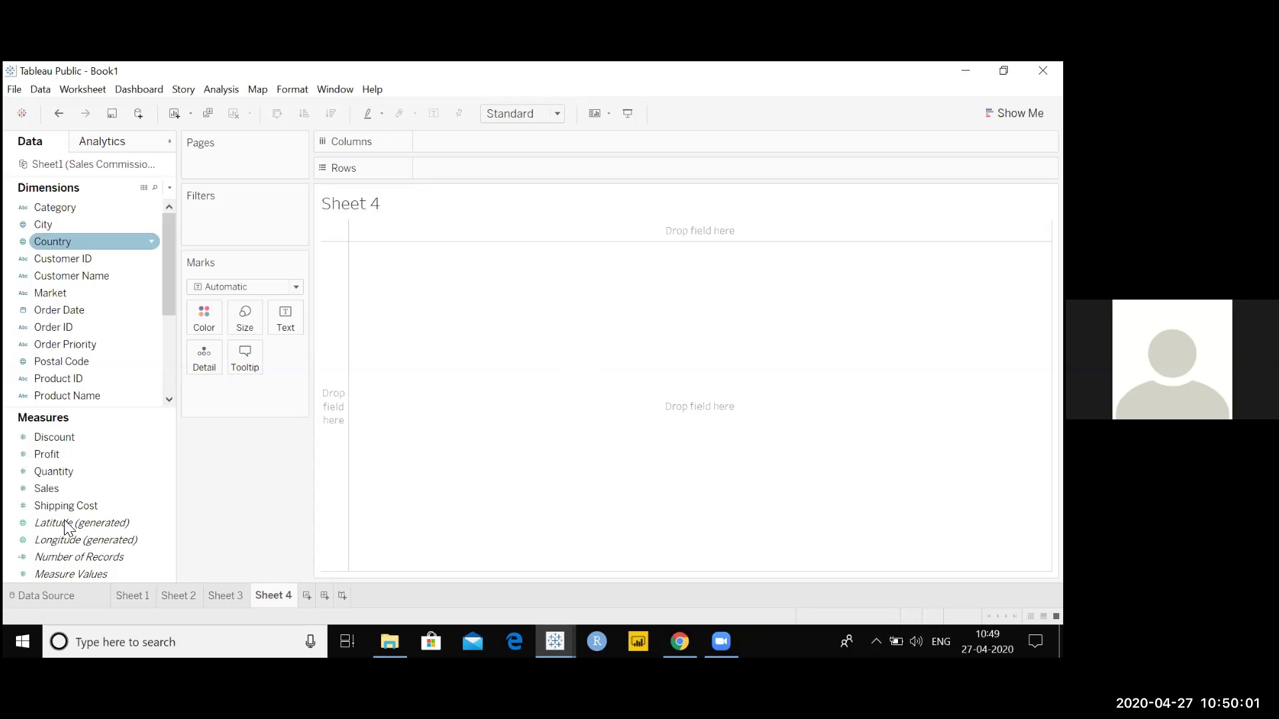
mouse_move(67, 526)
mouse_down()
mouse_move(456, 140)
mouse_move(466, 163)
mouse_up()
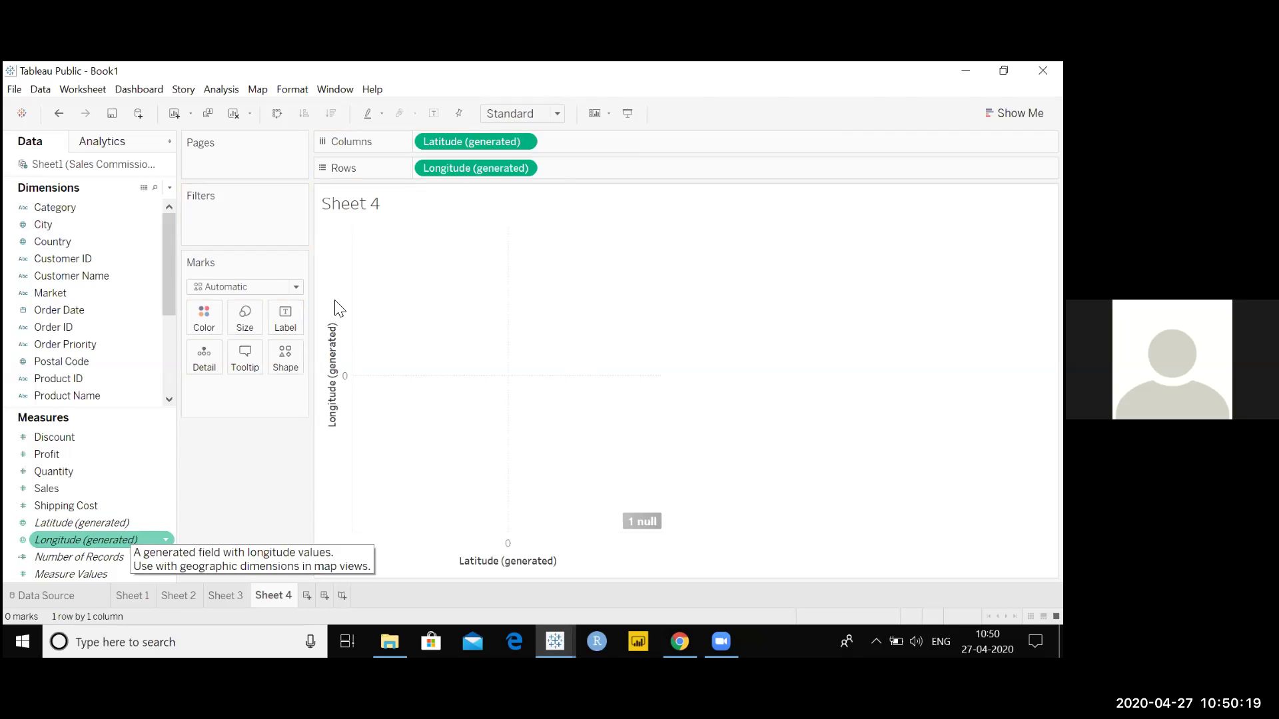
click(225, 393)
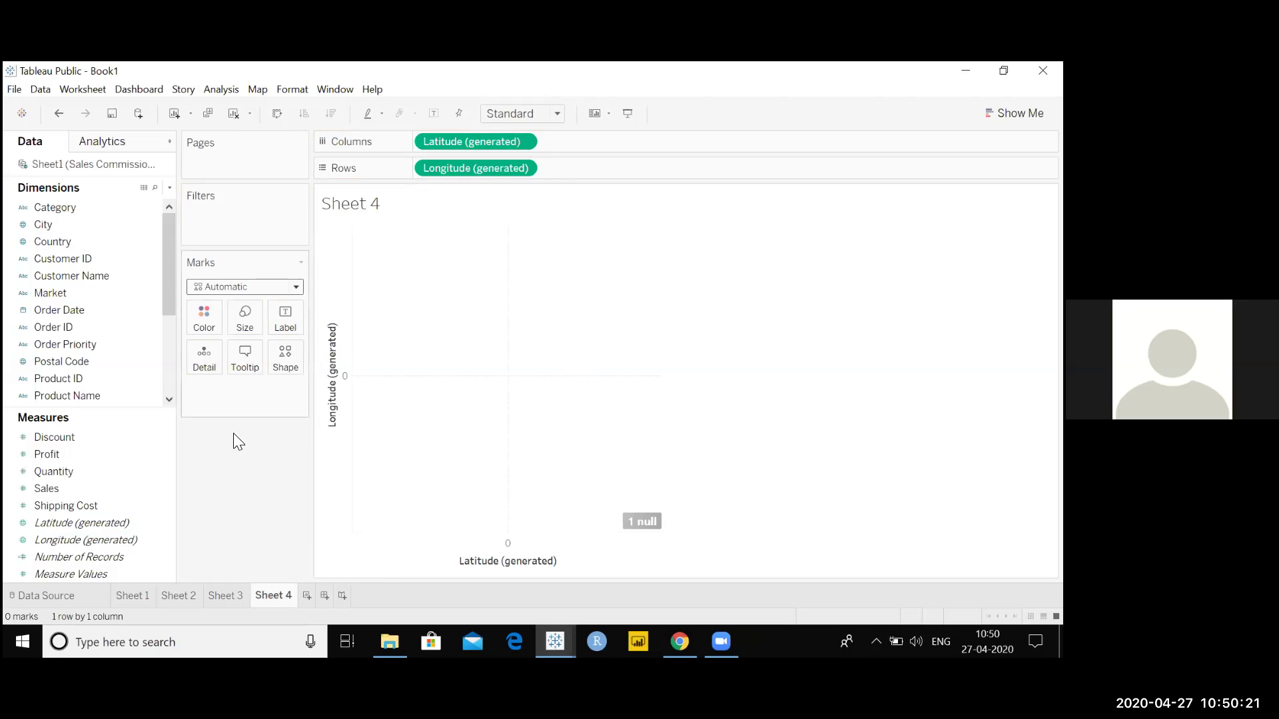
click(234, 438)
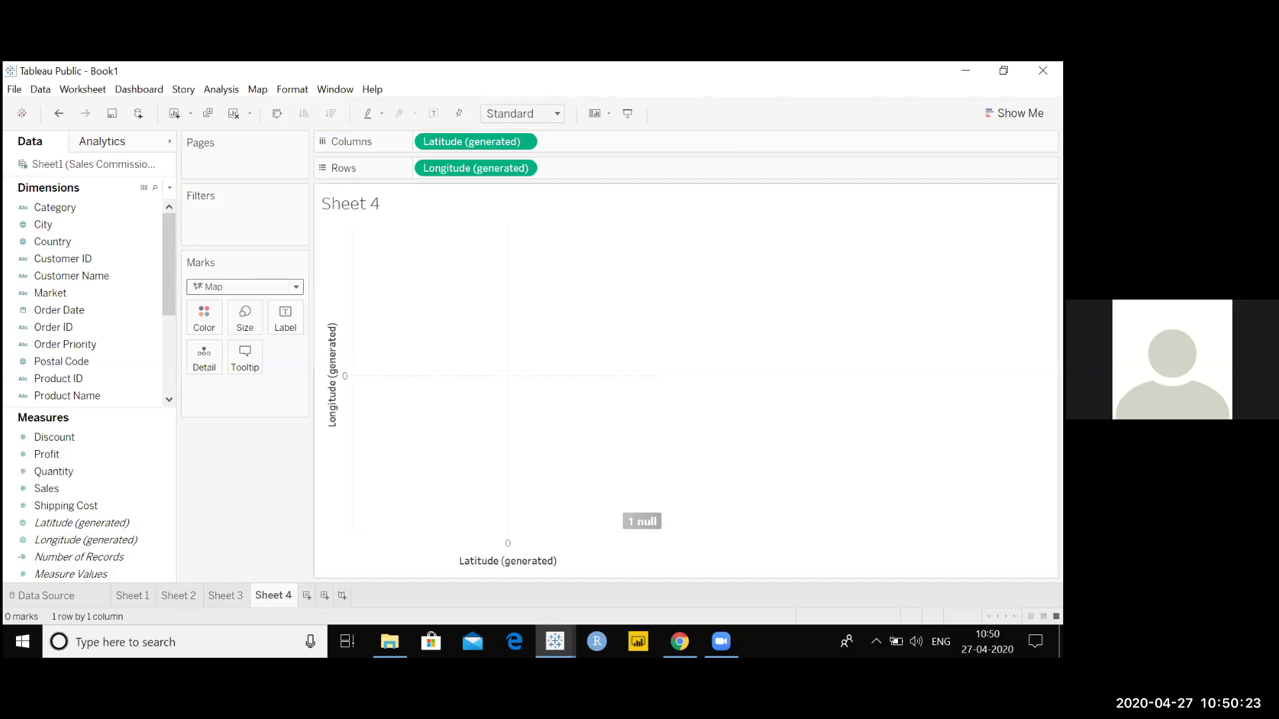
key(ctrl+1)
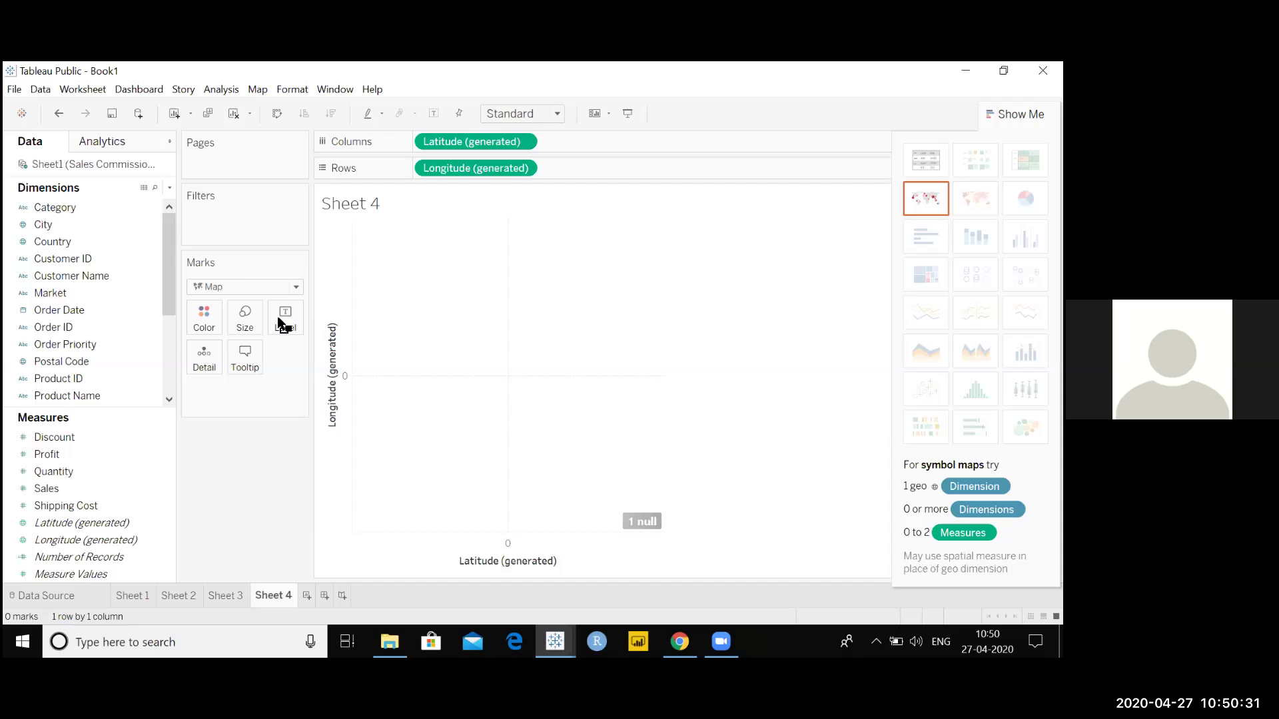
Swap Latitude and Longitude between Rows and Columns, then close the mark type list.
key(ctrl+w)
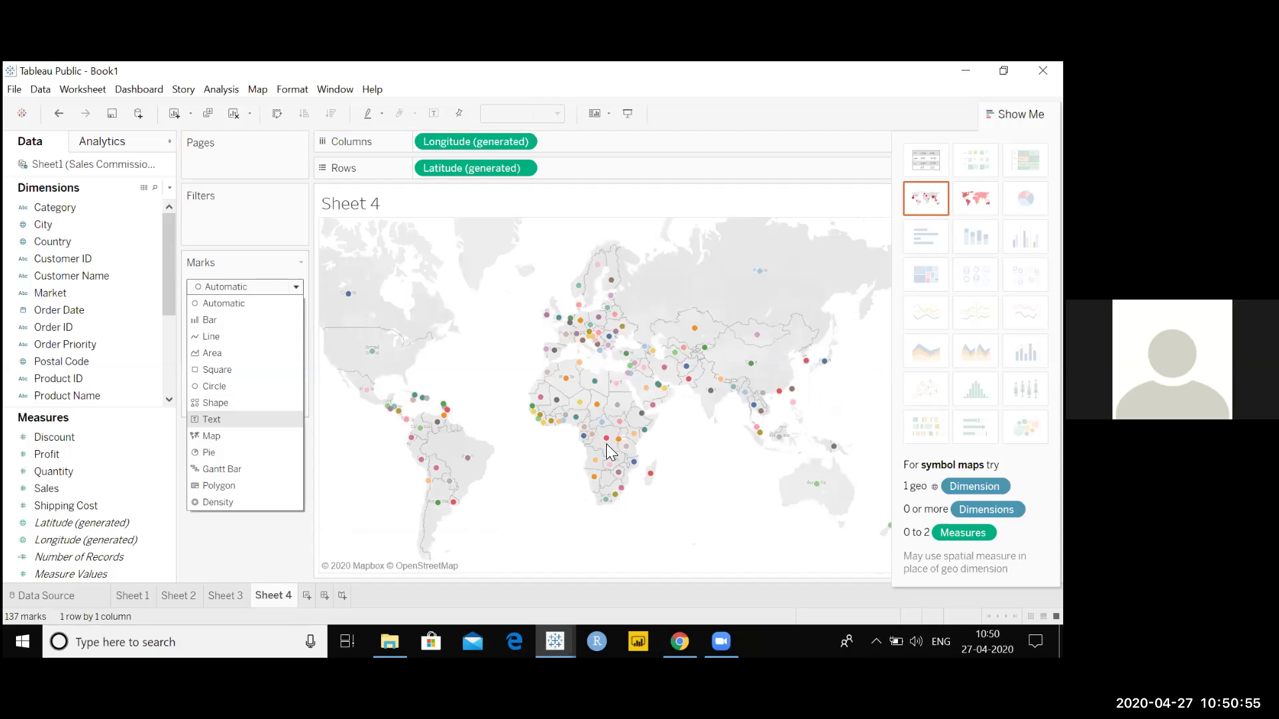
click(542, 417)
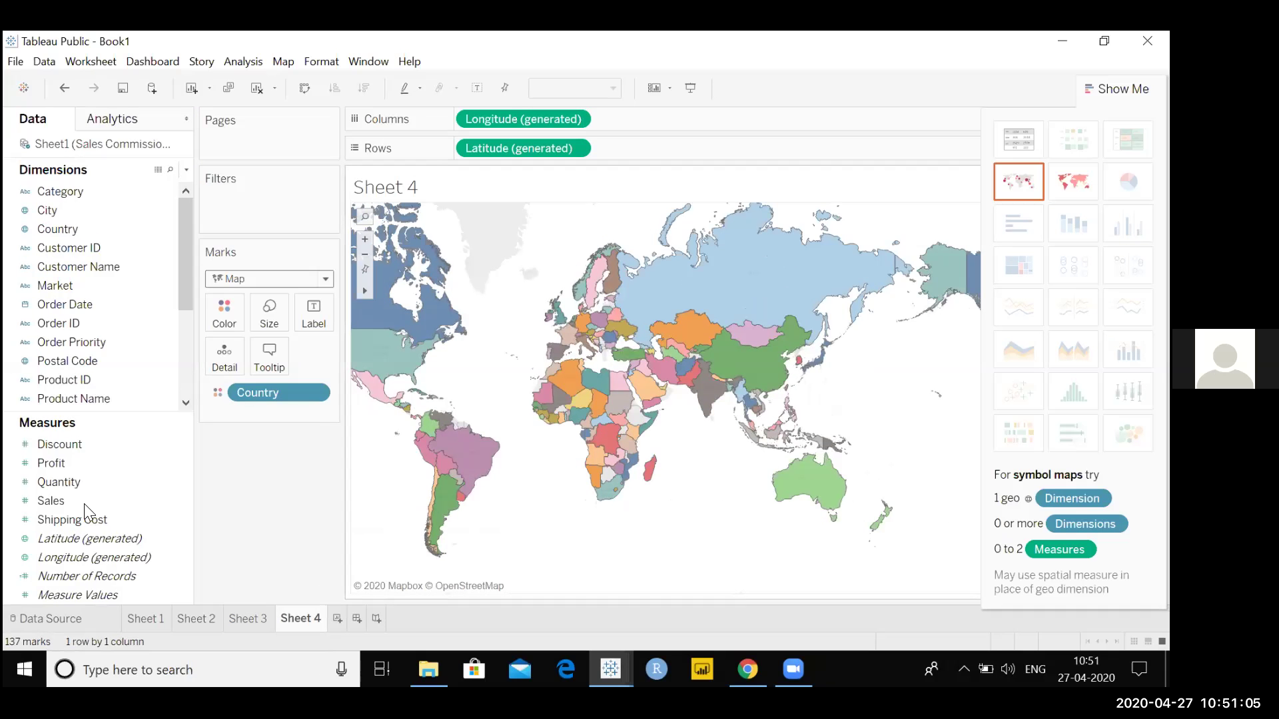
Label each country on the map with its SUM(Profit) and country name.
drag(67, 501, 709, 530)
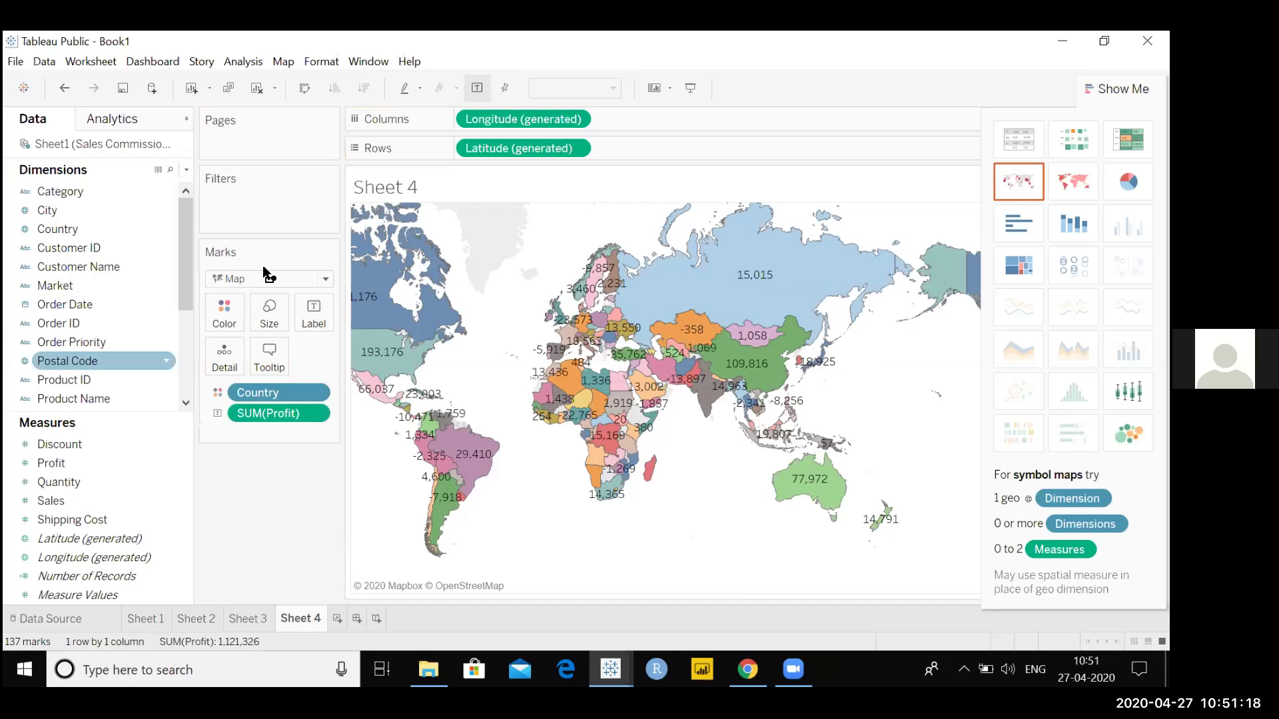
drag(57, 228, 313, 313)
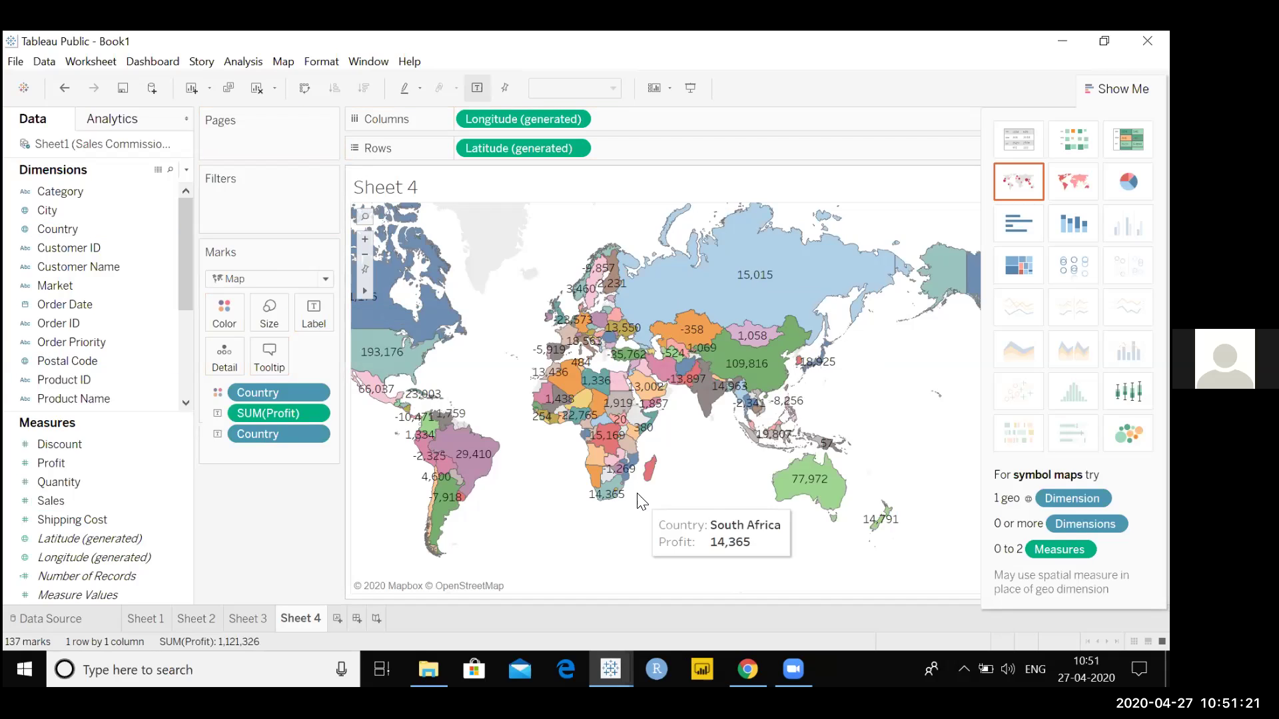